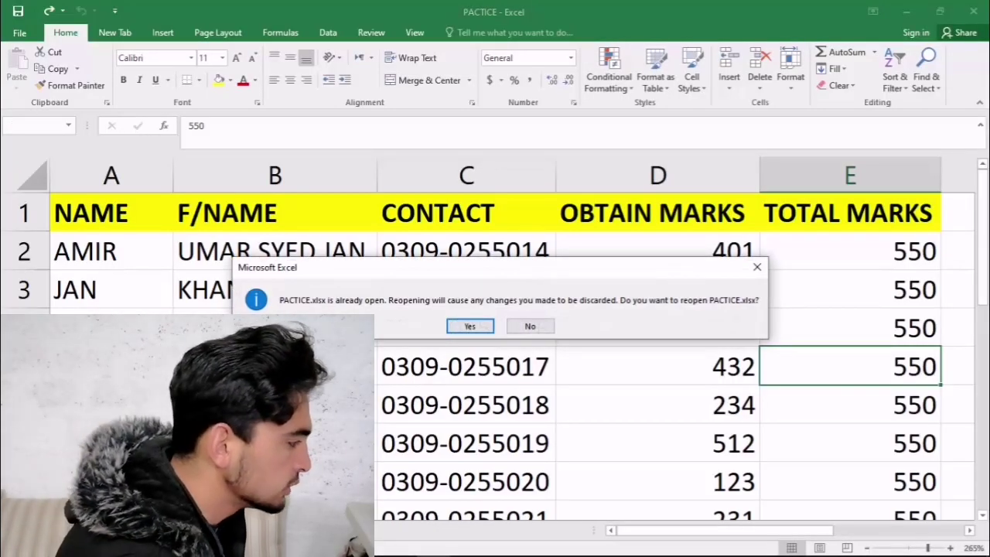
Step: Keep the current workbook without reopening it and select the Obtain Marks values D2:D13
click(530, 325)
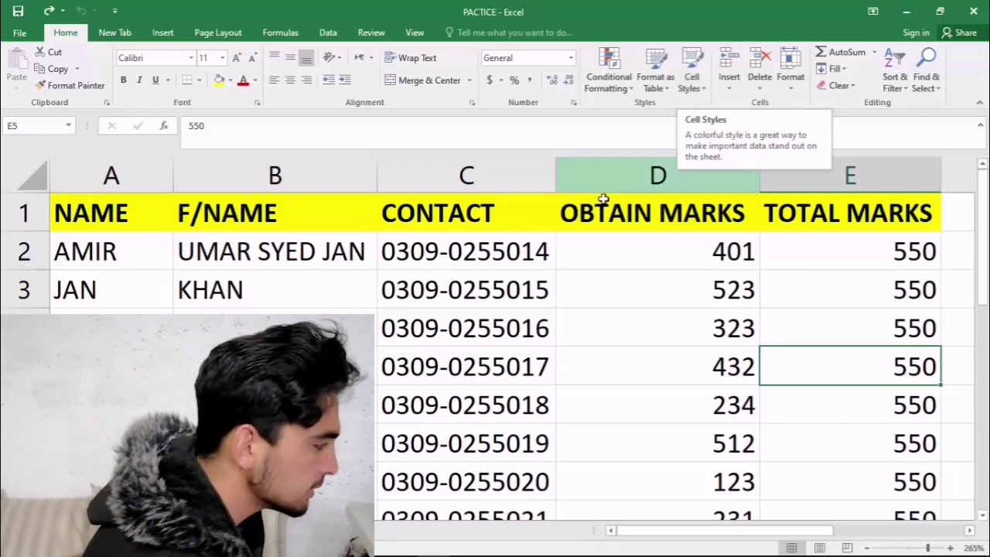
drag(698, 244, 693, 463)
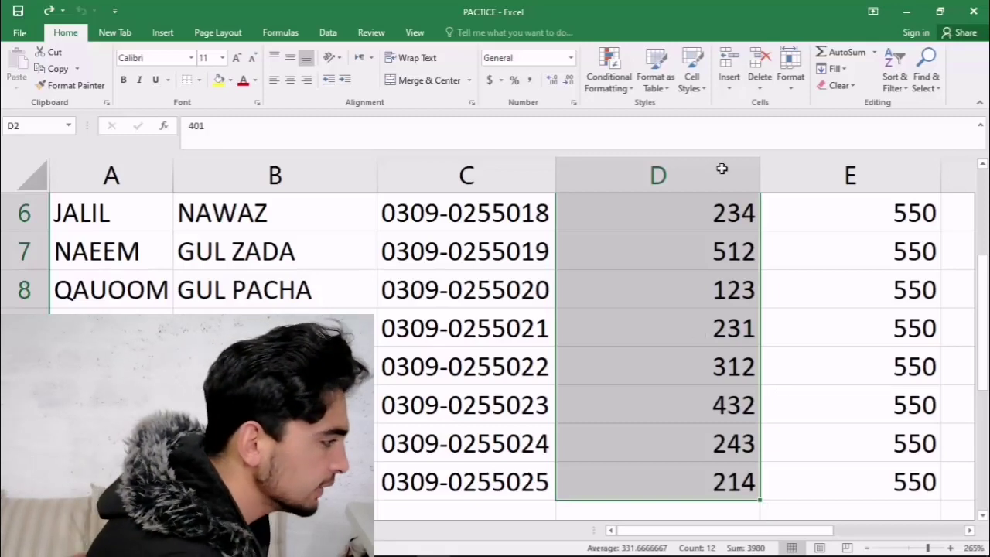
Step: Try the Bad style, then apply Linked Cell to the marks and reselect D2:D12
click(690, 90)
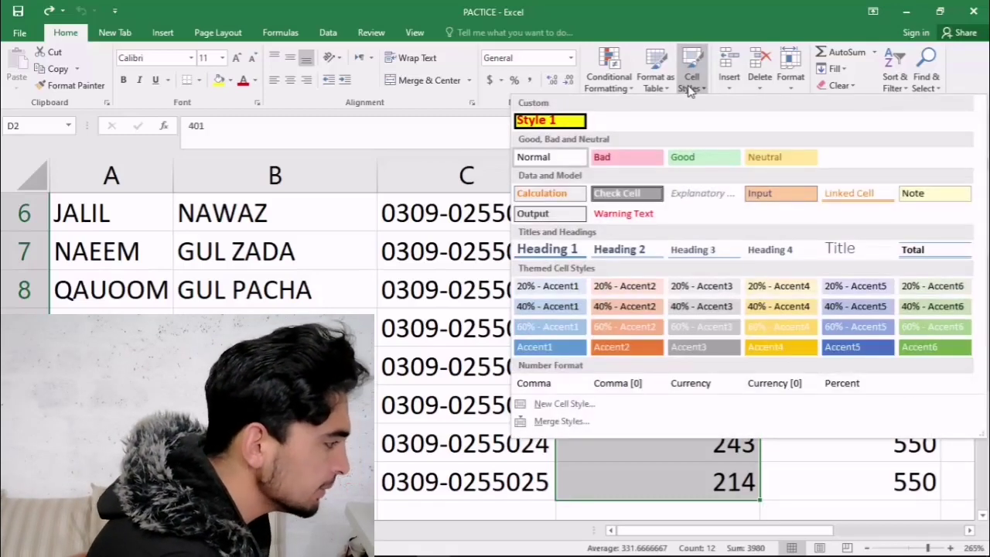
click(607, 159)
scroll(607, 155, up, 2)
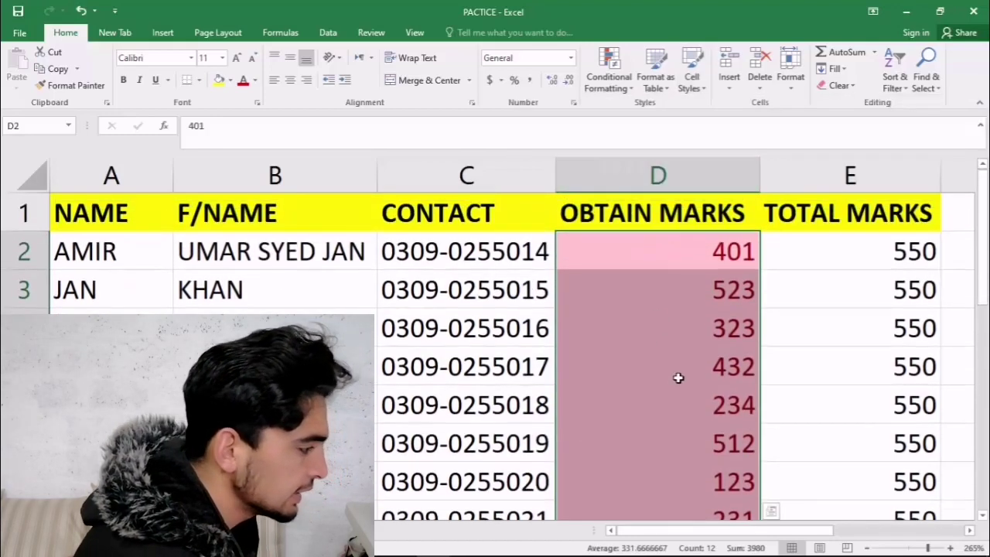
click(691, 81)
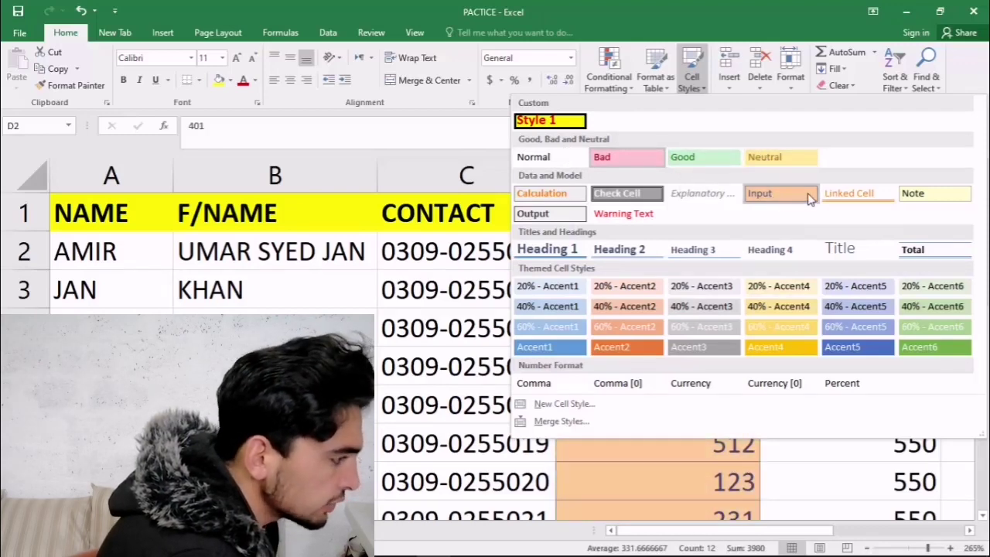
click(854, 199)
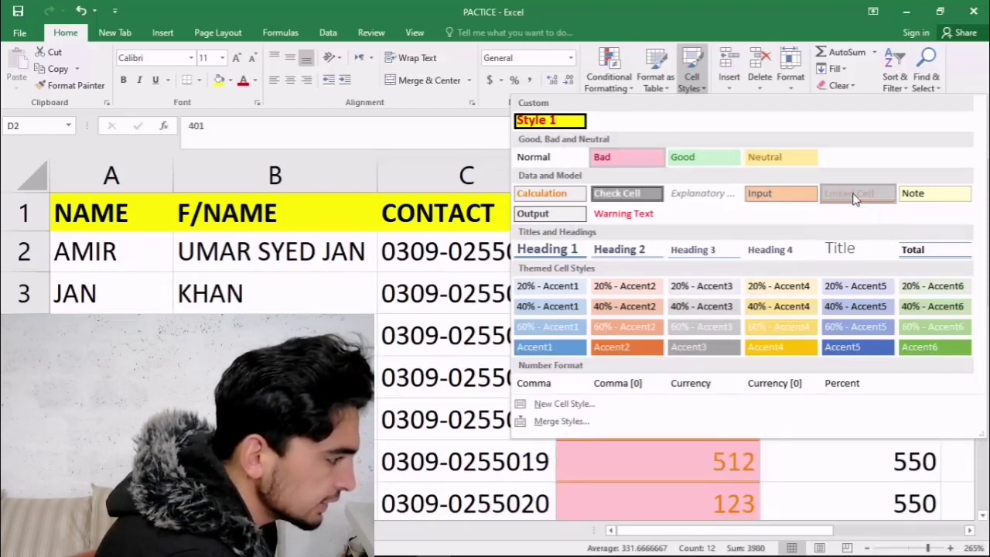
click(803, 386)
mouse_move(694, 249)
mouse_down()
mouse_move(681, 524)
mouse_move(657, 421)
mouse_up()
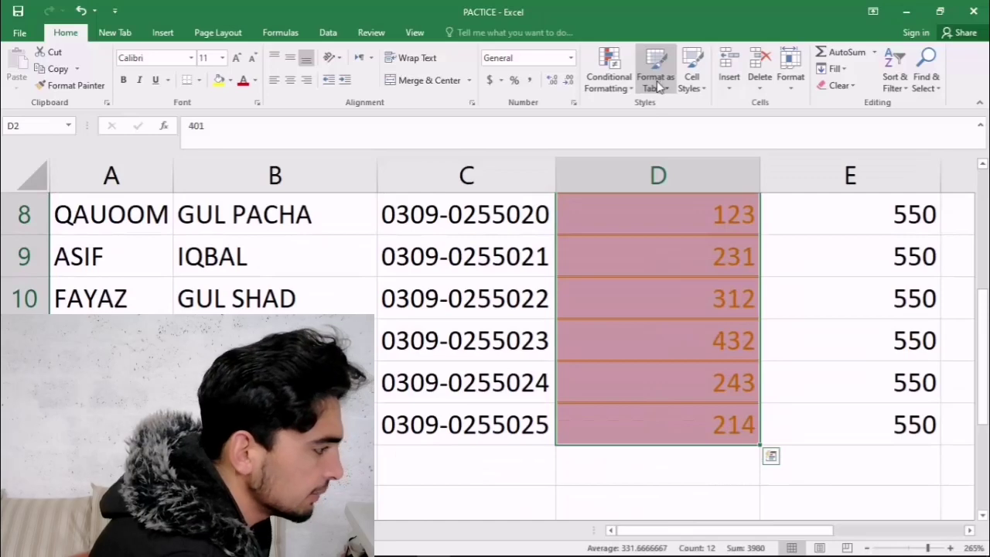
click(692, 74)
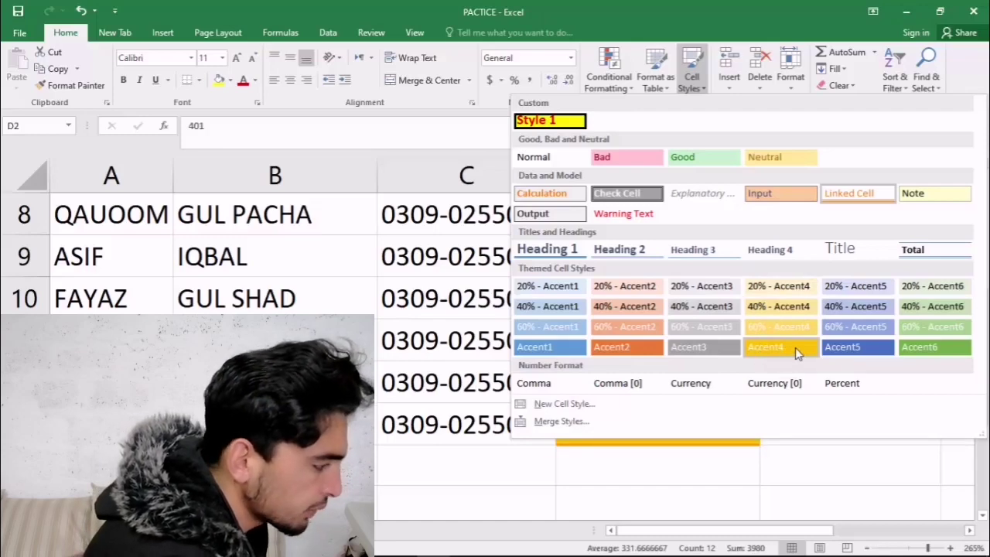
Step: Apply Accent5 to the marks, try Note, then undo back to the blue Accent5 look
click(862, 348)
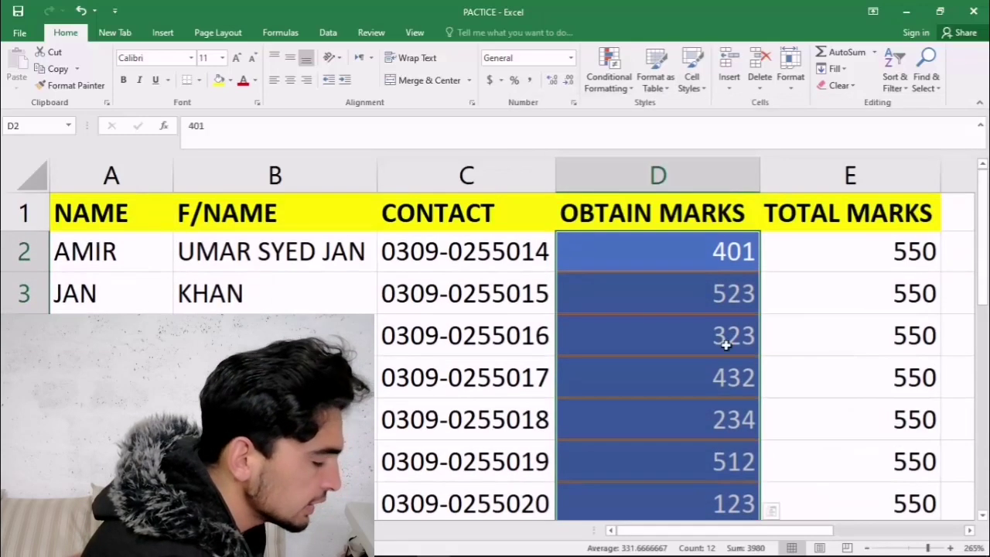
click(655, 71)
click(693, 85)
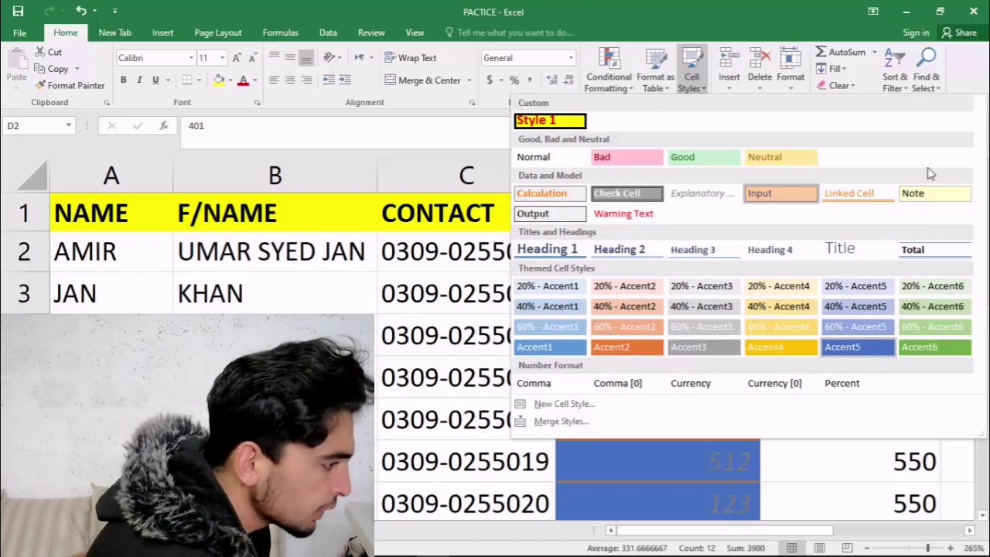
click(933, 205)
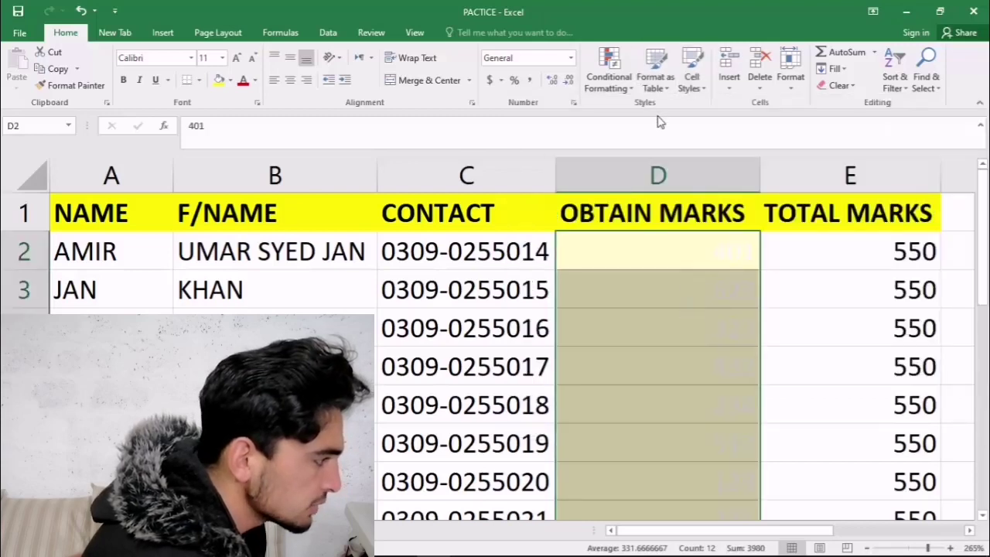
key(ctrl+z)
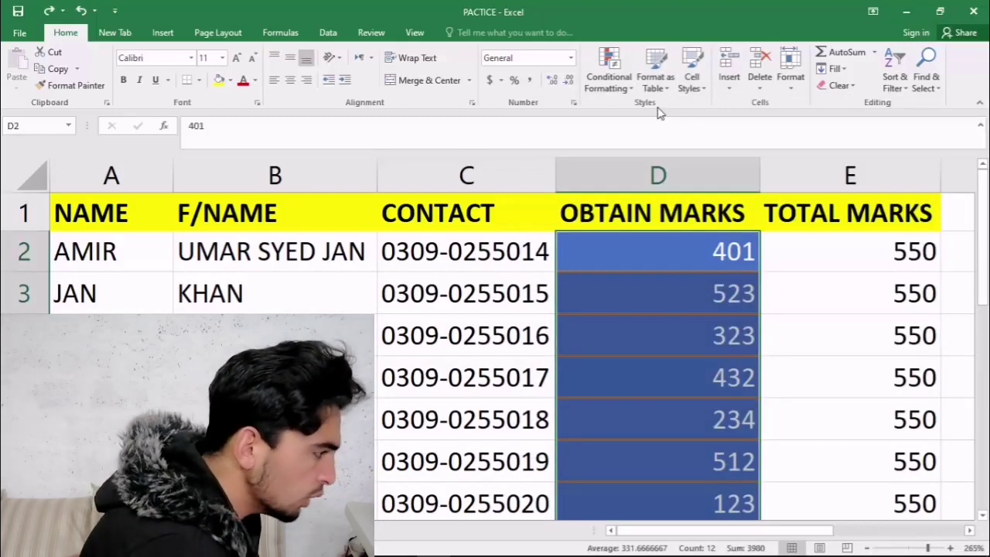
click(692, 81)
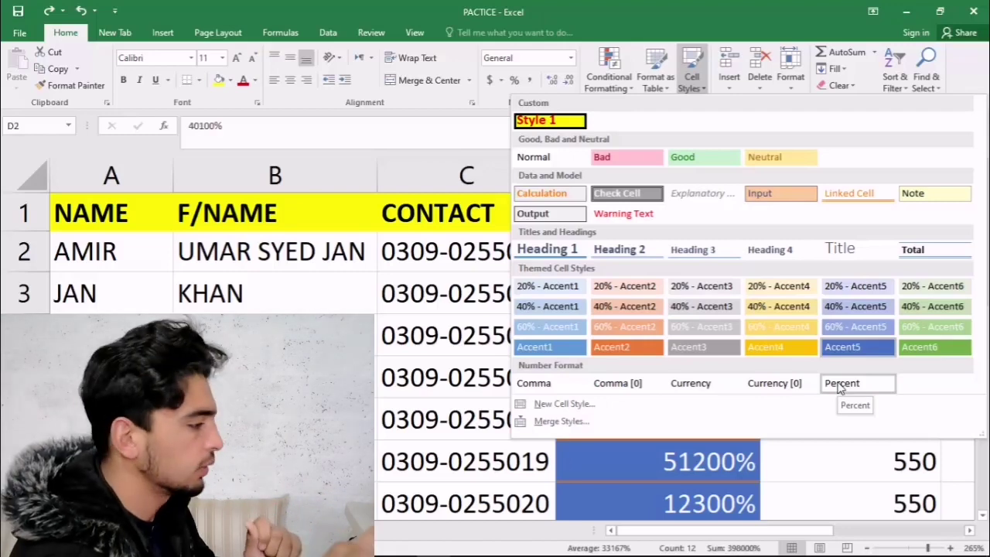
Step: Begin a new cell style named Style 2 and open its Format settings
click(638, 405)
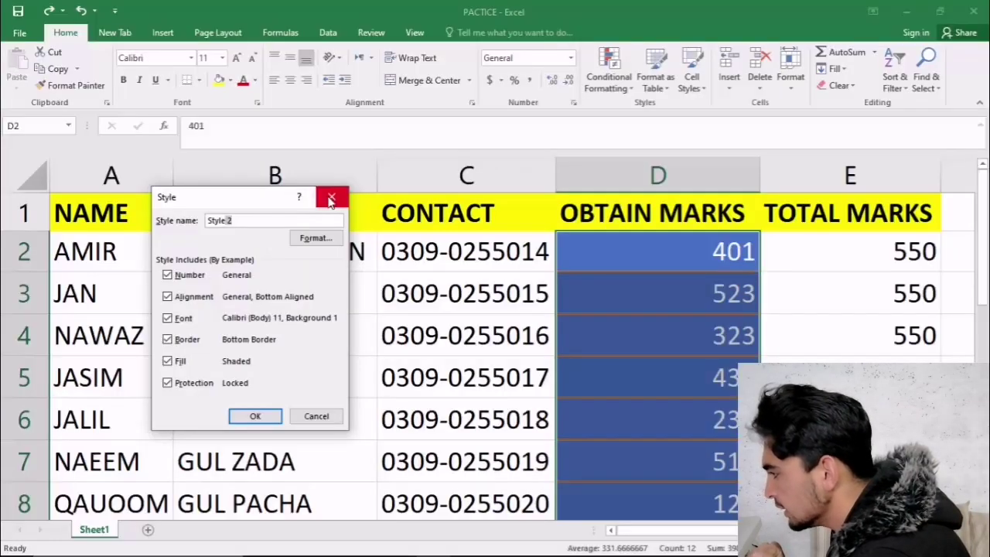
click(327, 192)
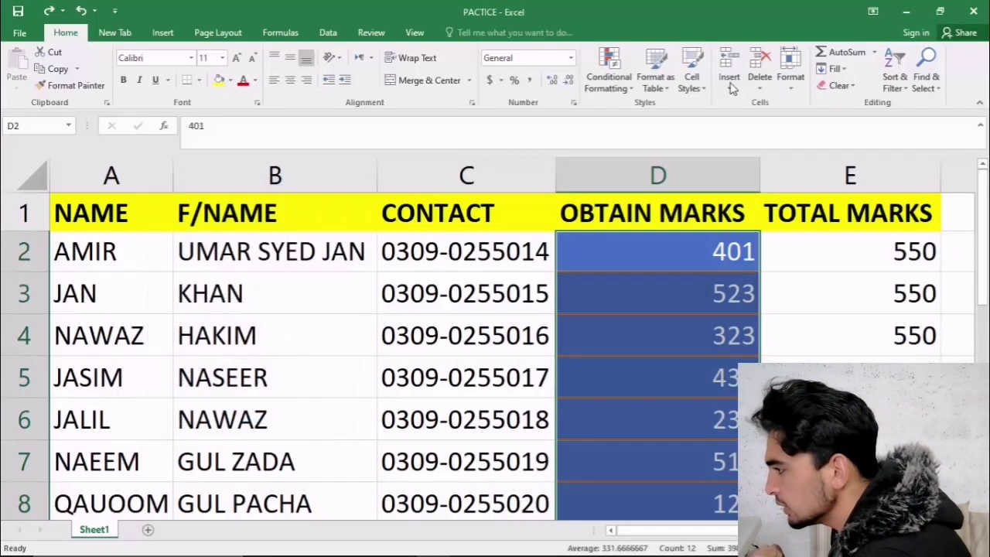
click(692, 74)
click(660, 403)
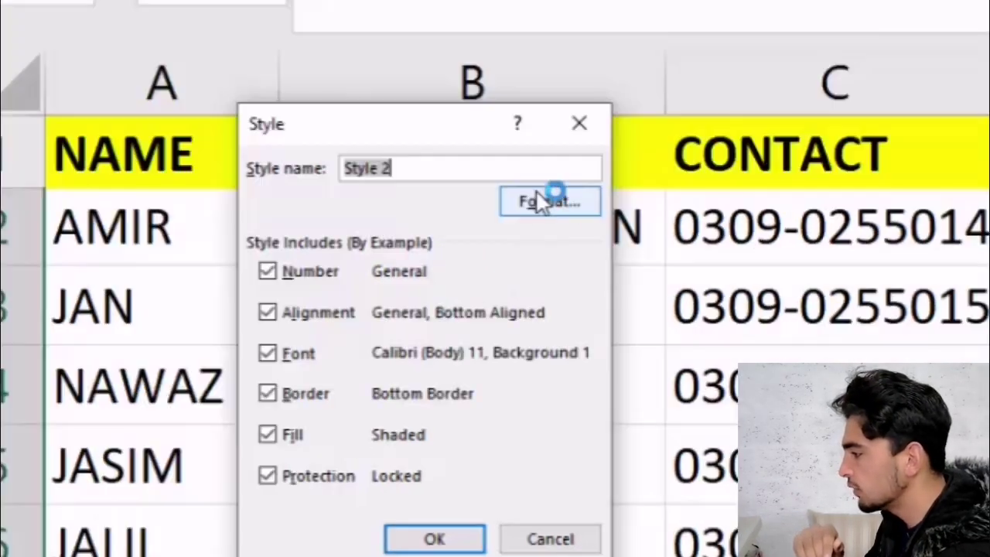
click(476, 128)
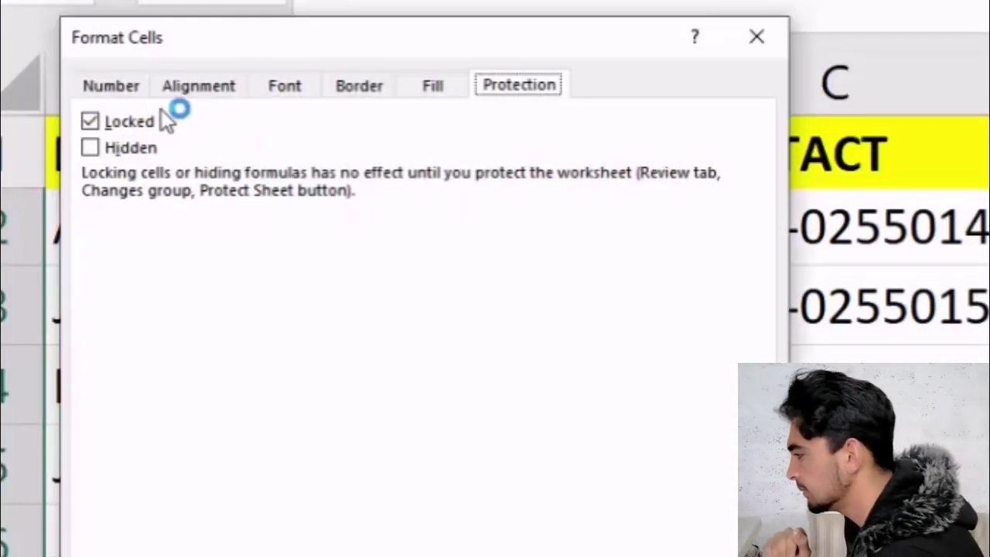
Step: Tilt Style 2's text to -15 degrees, enable Shrink to fit, and use Right-to-Left direction
click(124, 87)
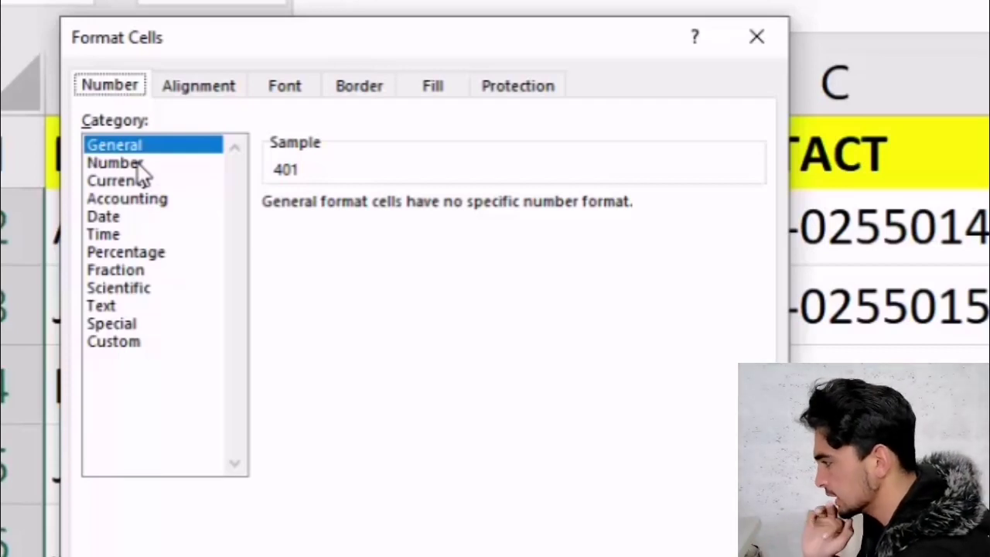
click(178, 94)
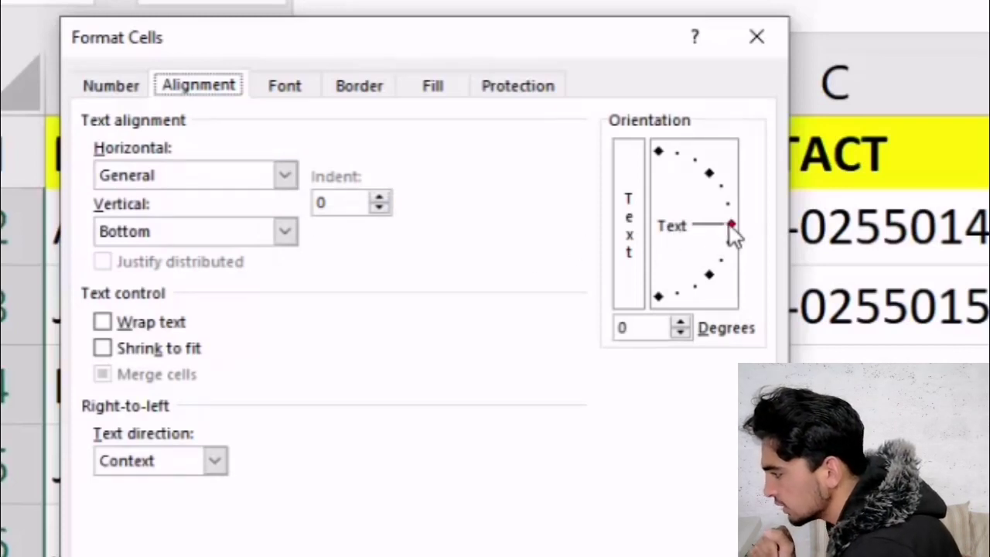
drag(729, 225, 728, 237)
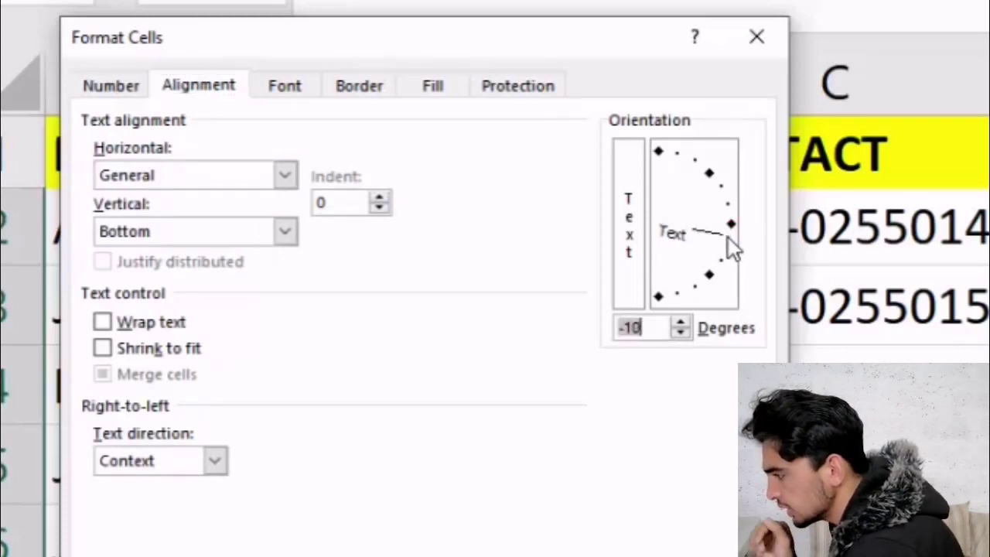
drag(728, 237, 728, 244)
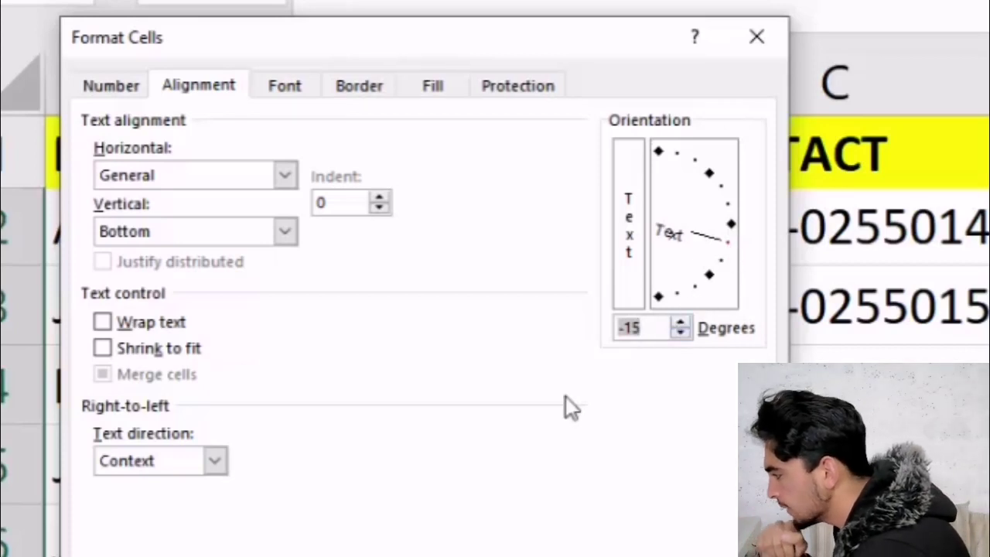
click(159, 352)
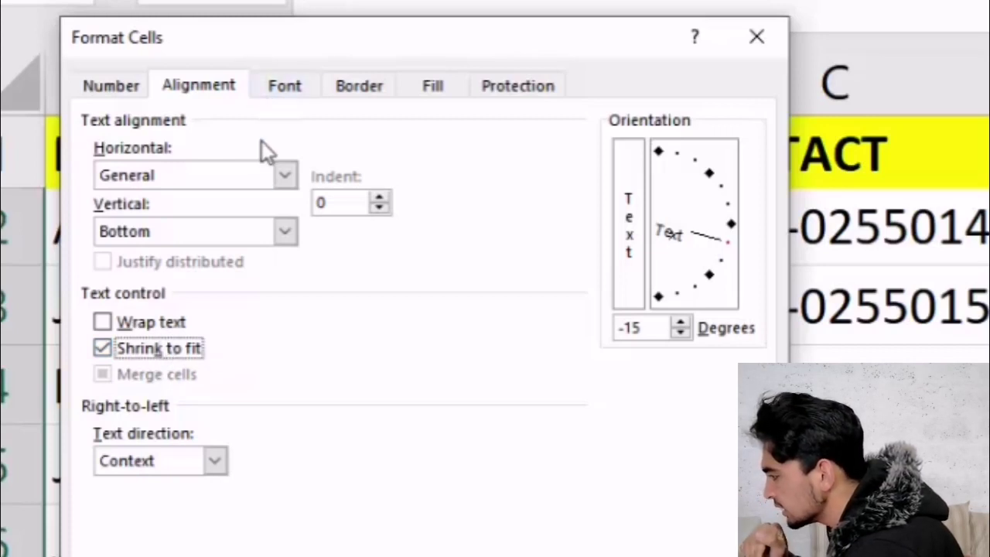
click(218, 468)
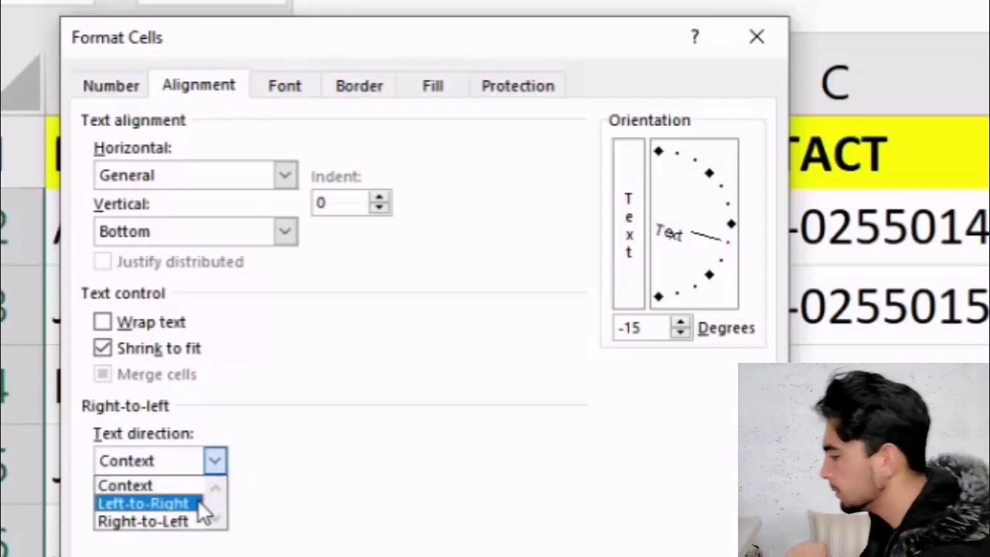
click(177, 522)
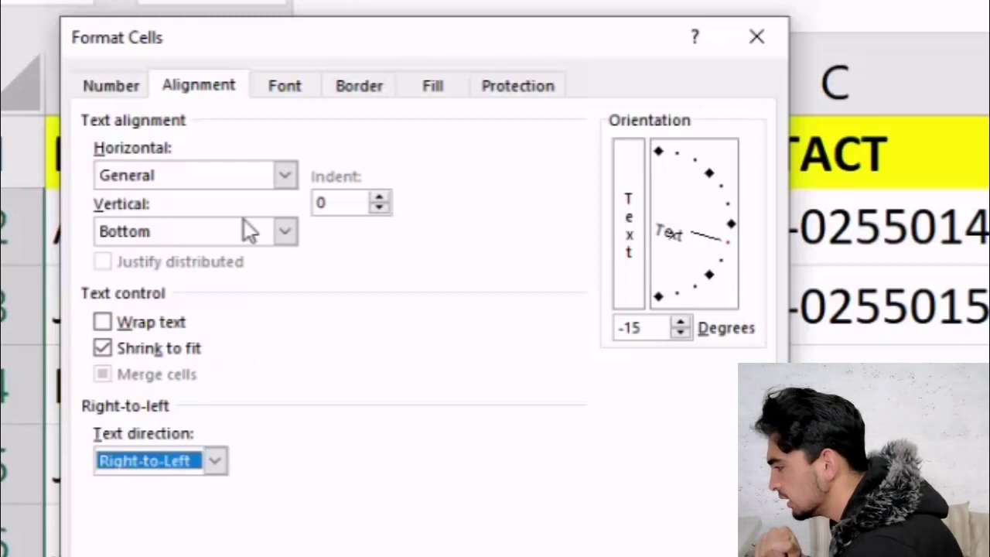
Step: Set Style 2's font to Algerian, Bold, size 20
click(300, 91)
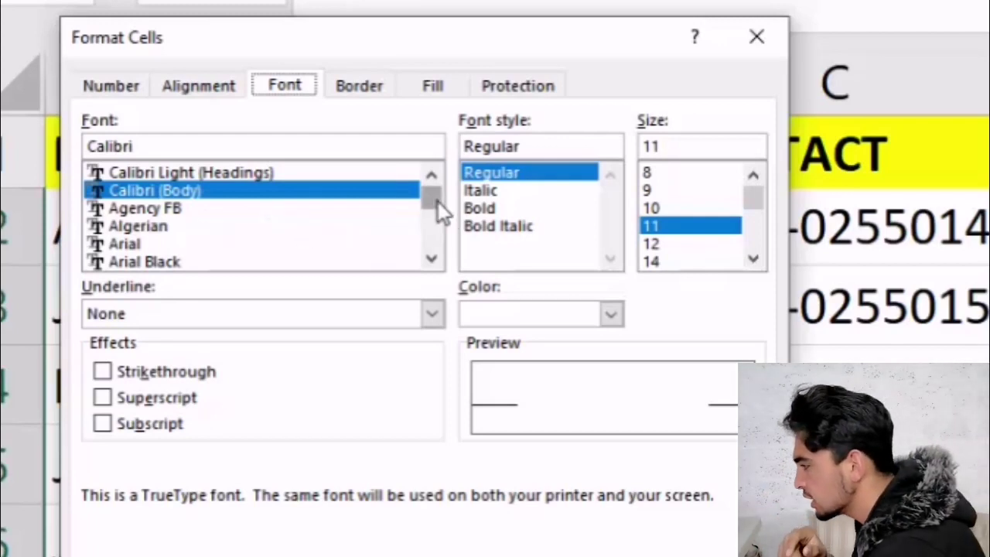
click(177, 230)
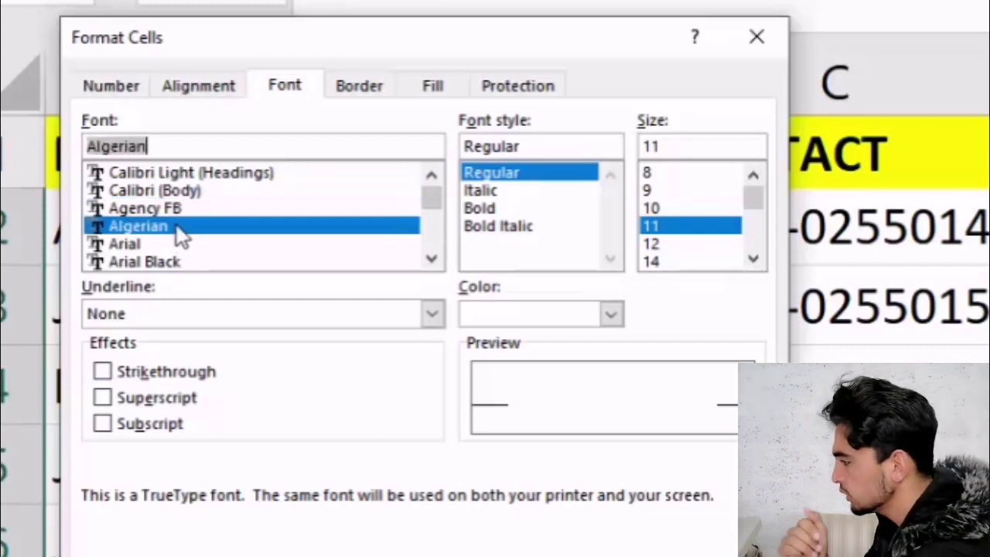
click(483, 207)
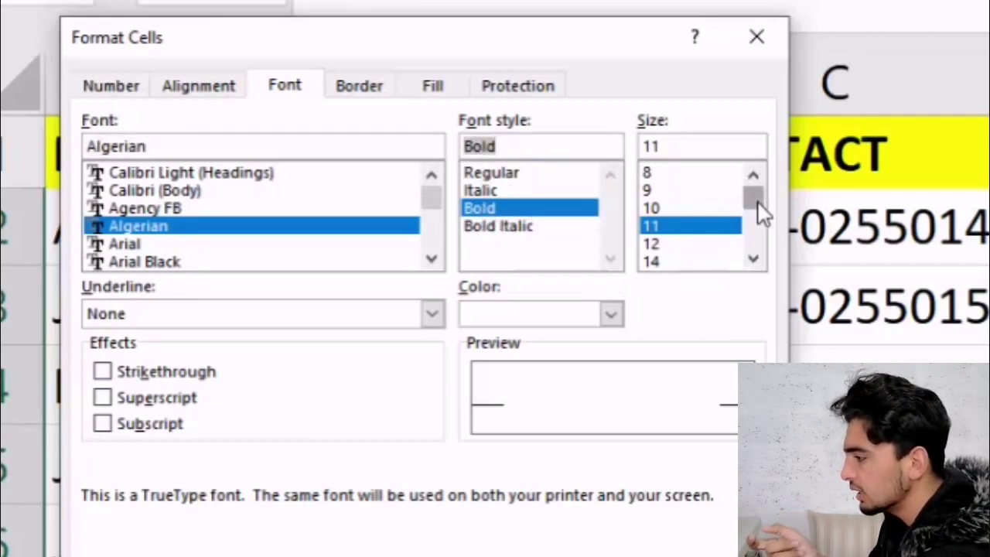
drag(753, 202, 719, 224)
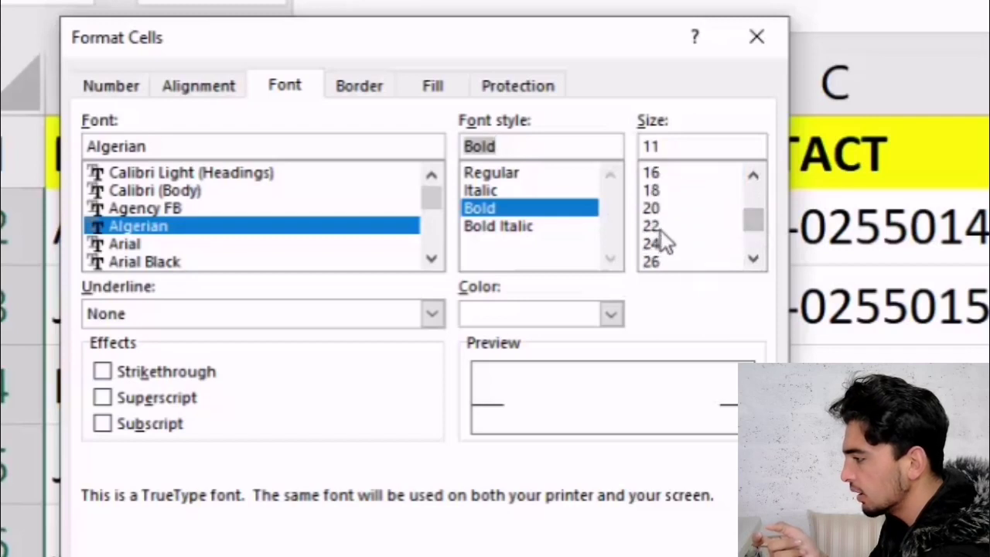
click(652, 209)
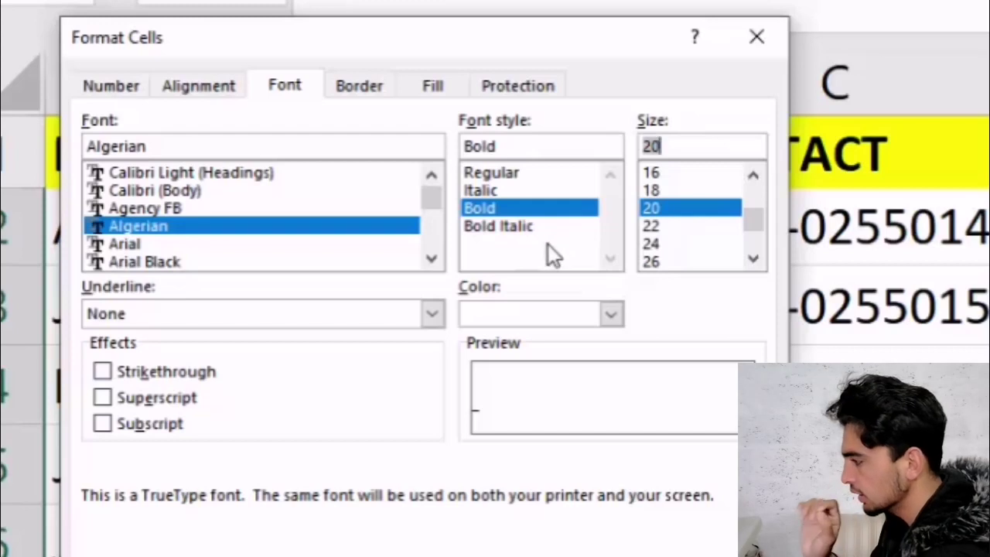
Step: Change the style's font colour to white
click(433, 313)
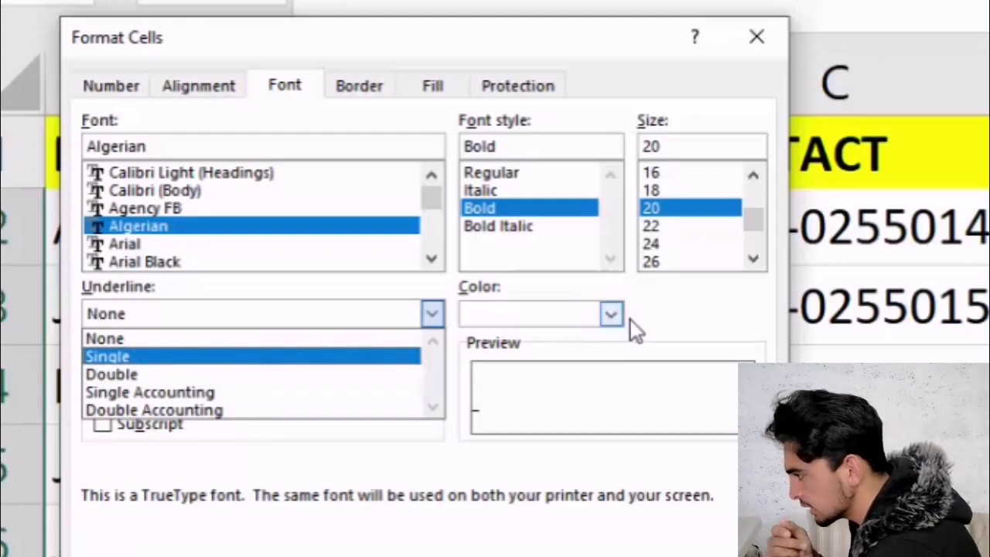
click(610, 314)
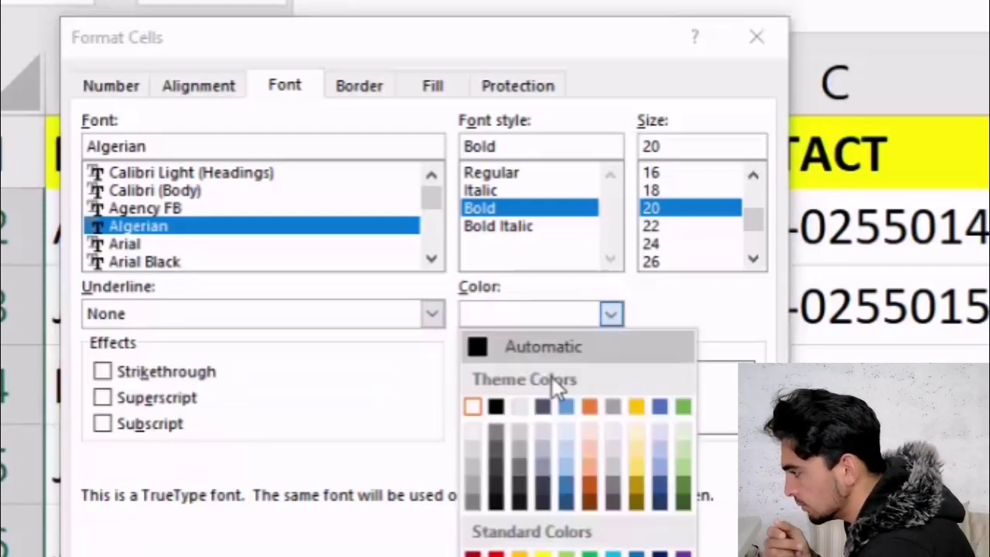
click(495, 406)
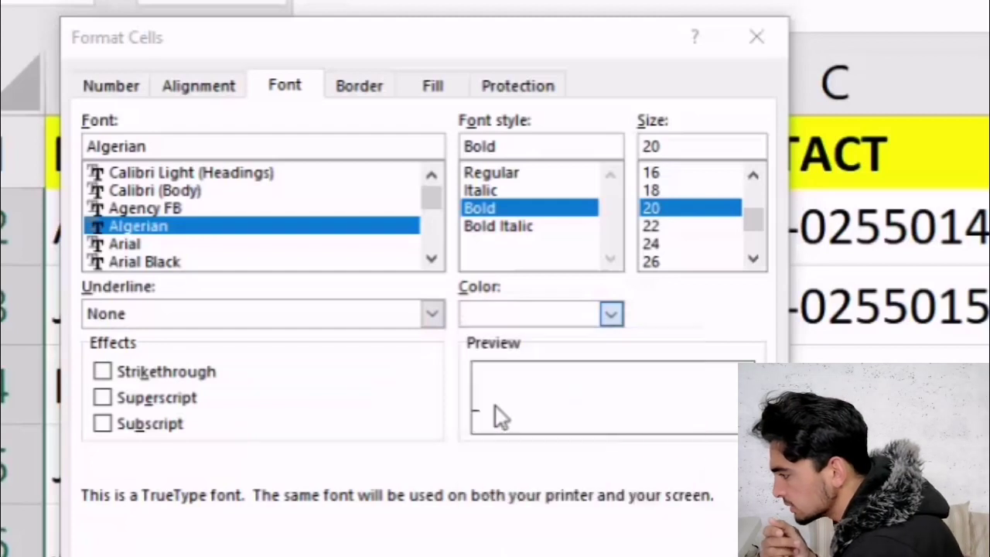
click(610, 315)
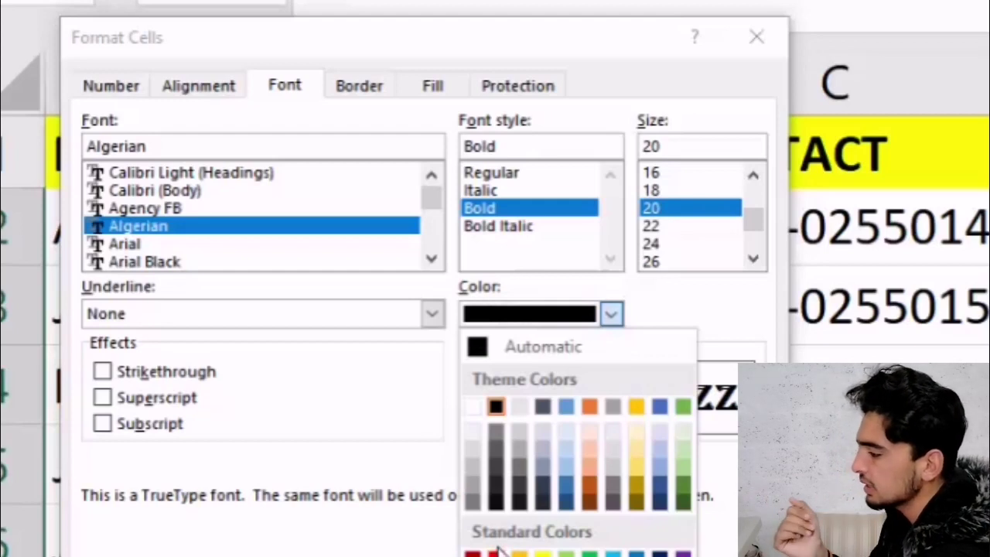
click(475, 405)
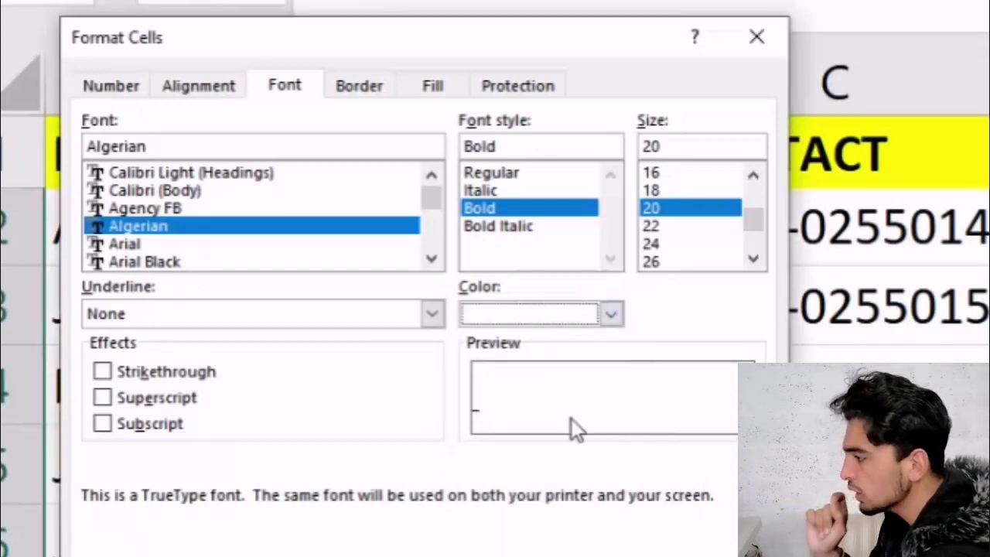
click(382, 90)
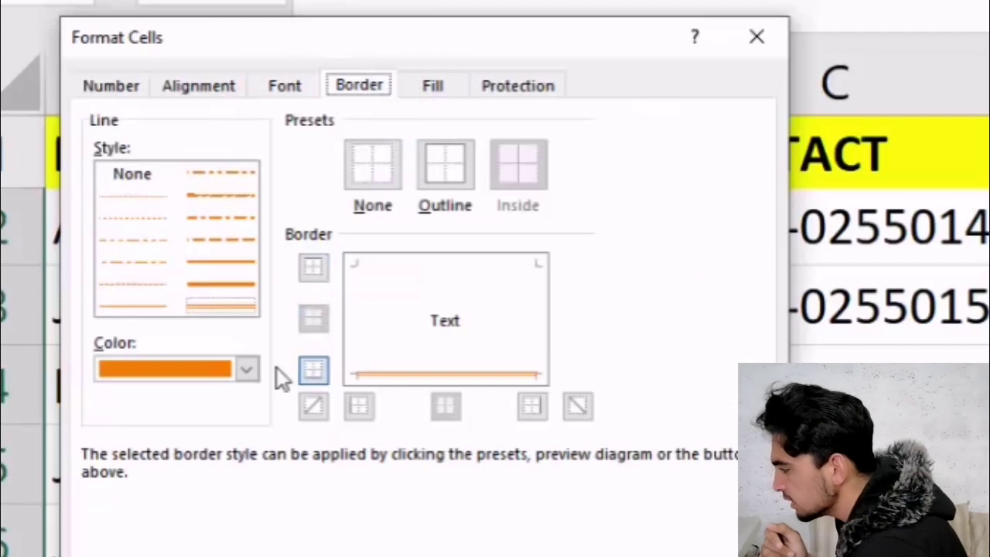
Step: Pick a light blue solid border line and apply it as an outline on all four sides
click(210, 368)
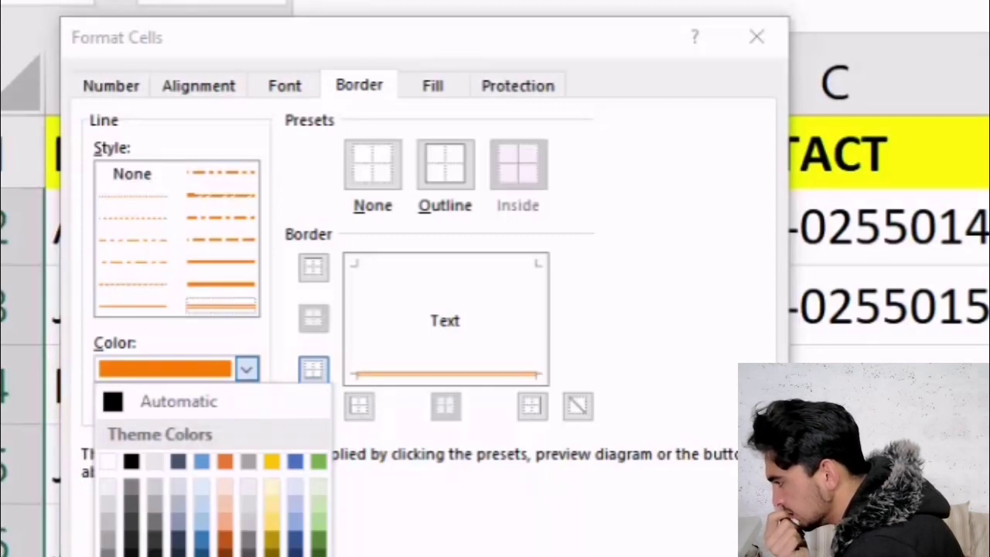
click(131, 553)
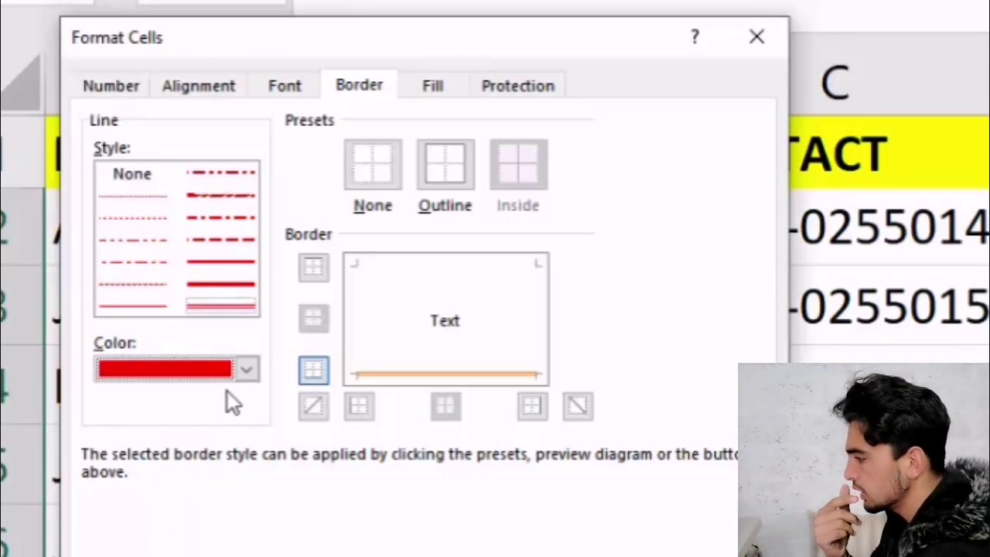
click(223, 376)
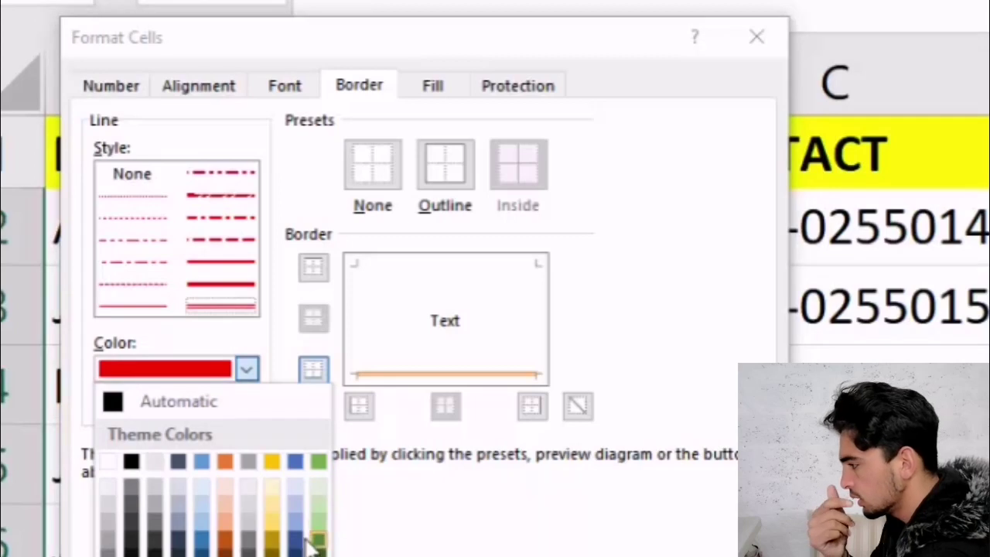
click(248, 553)
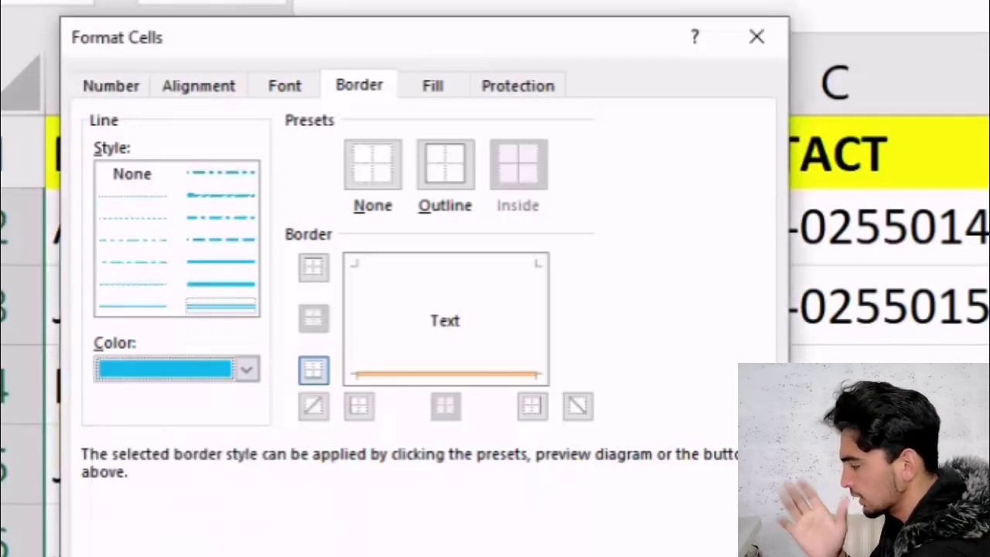
click(217, 277)
click(219, 263)
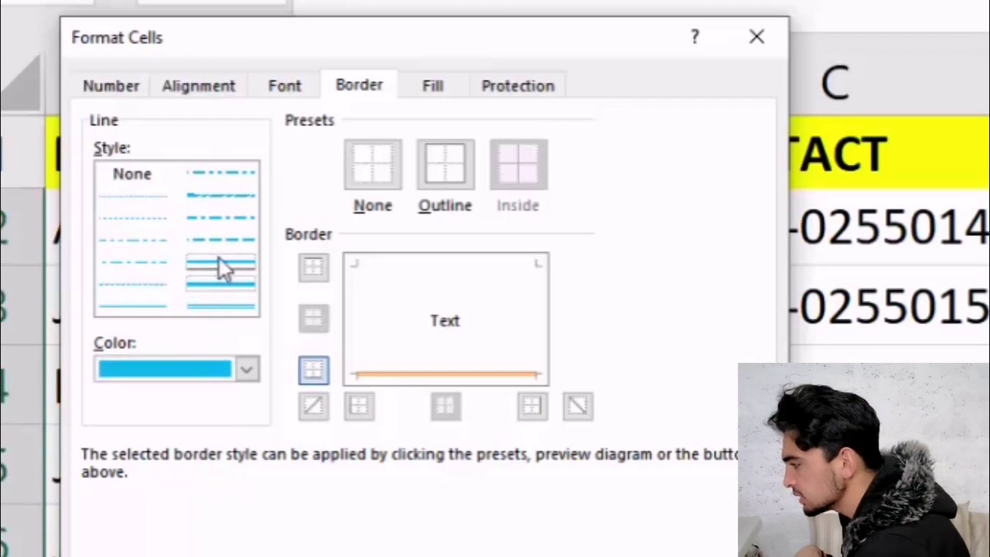
click(154, 271)
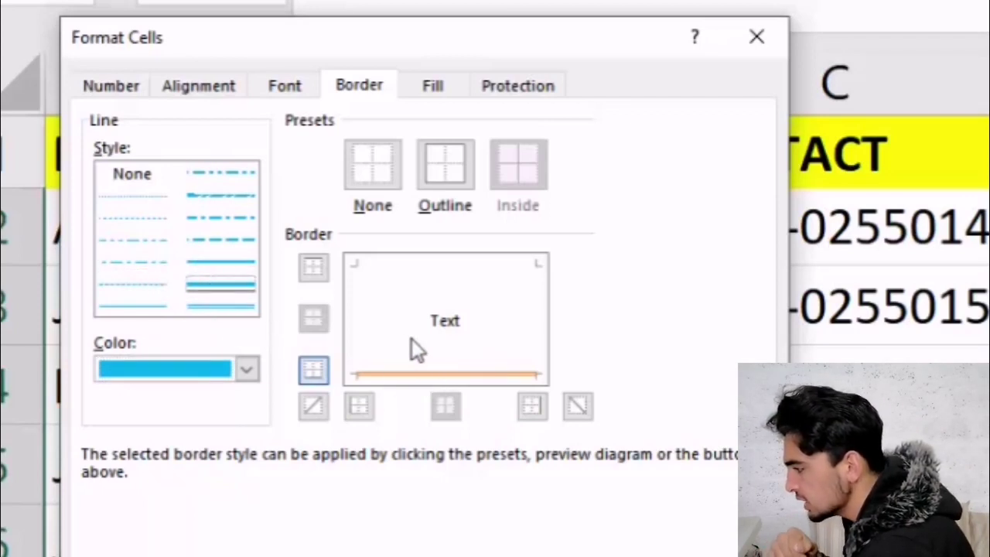
click(327, 373)
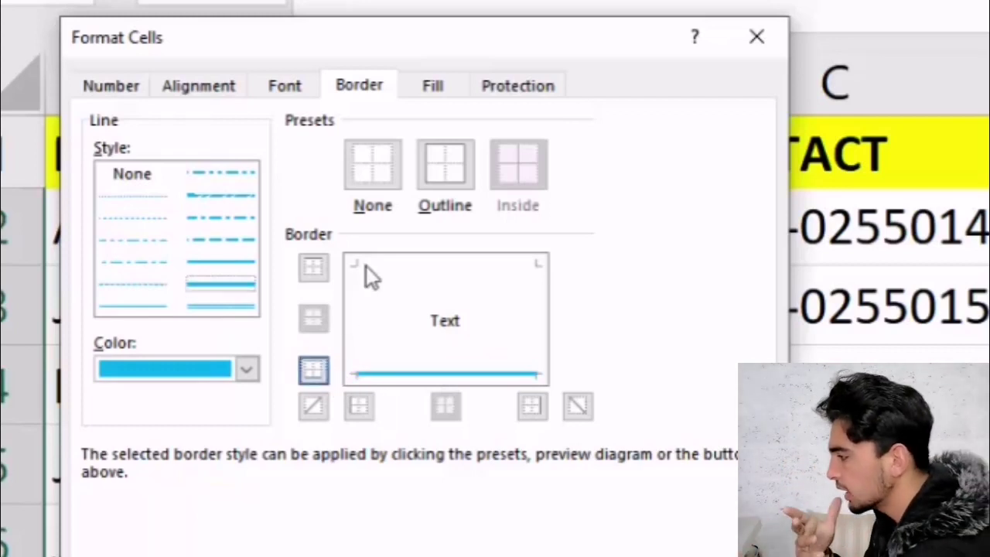
click(445, 166)
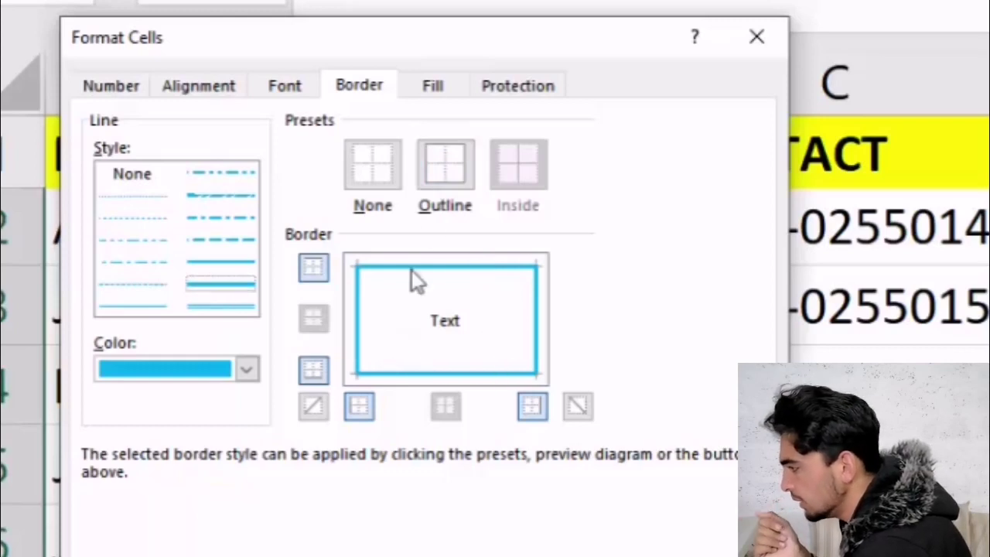
click(433, 82)
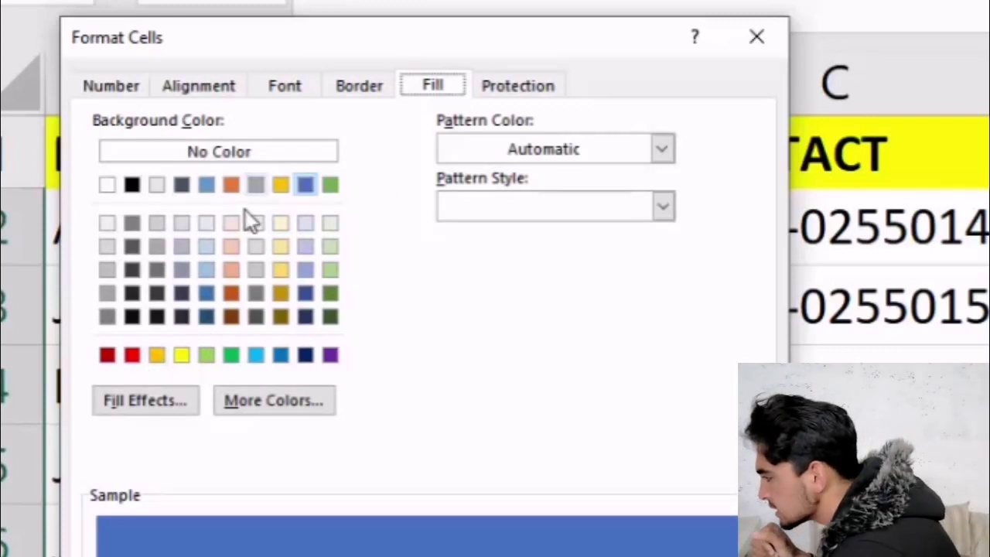
Step: Set the style's background fill to a bright red custom colour
click(174, 398)
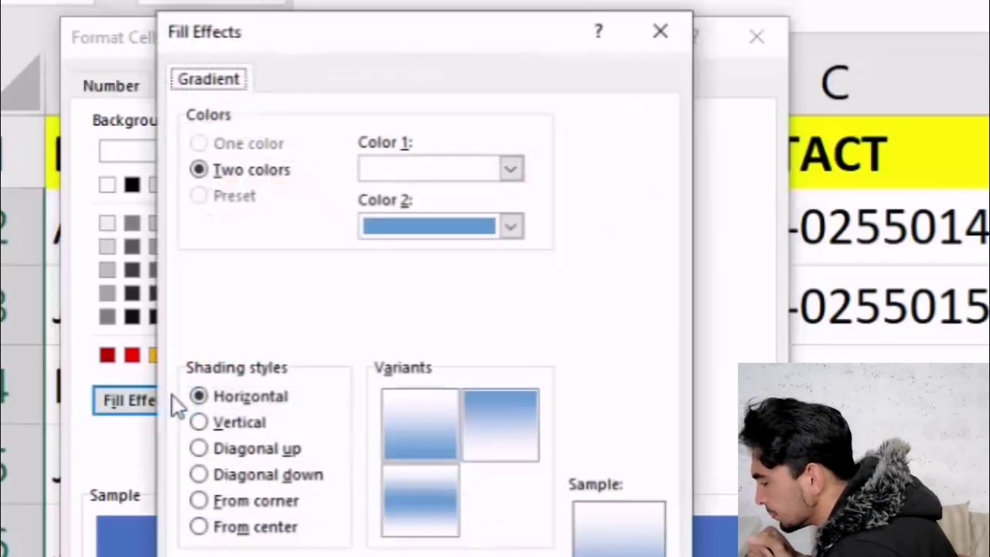
click(641, 48)
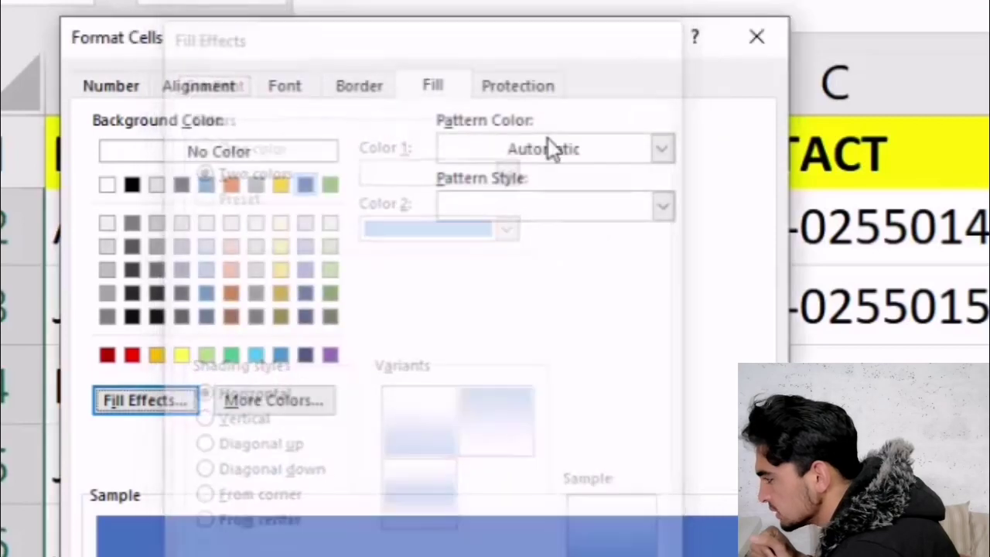
click(267, 391)
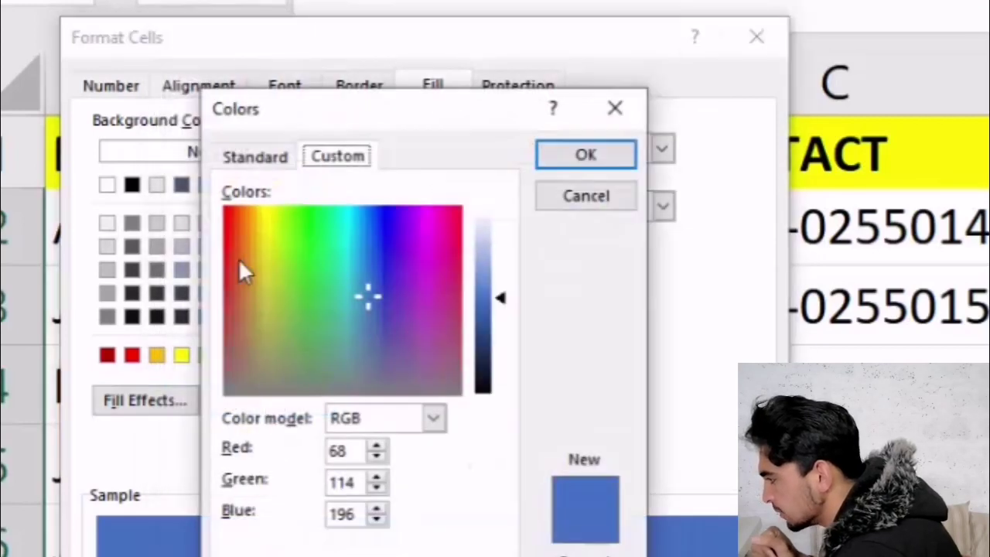
drag(237, 245, 225, 213)
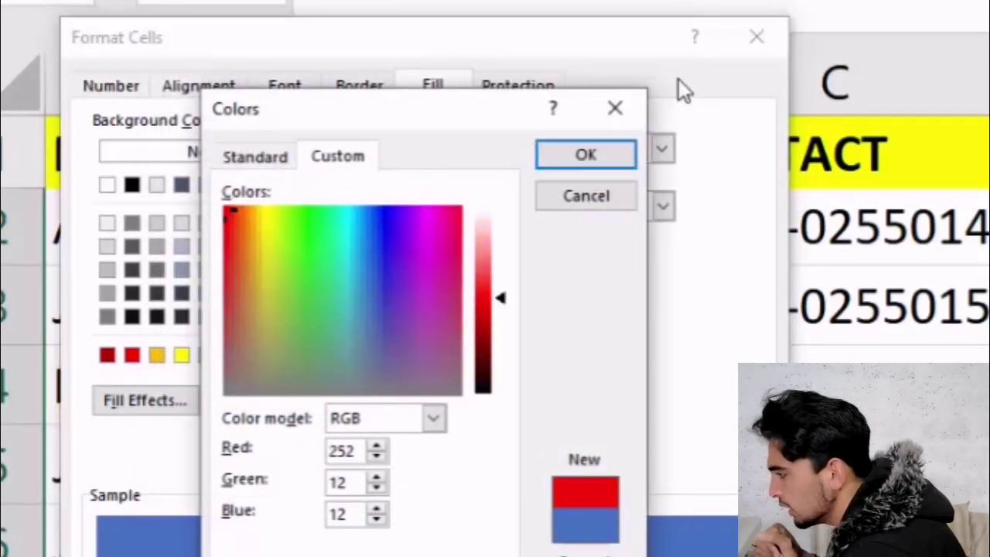
click(589, 157)
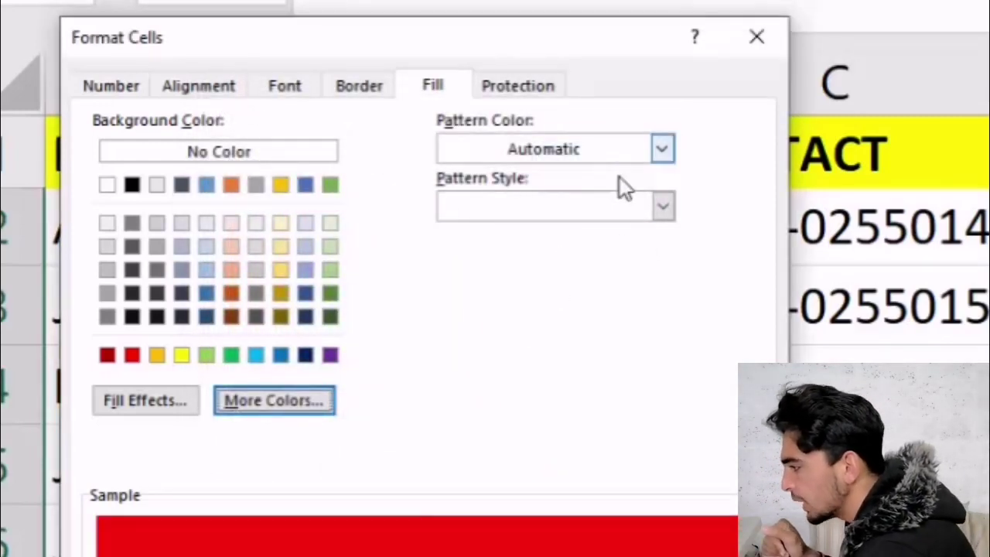
Step: Overlay the red fill with the 25% Gray pattern and check the Locked protection setting
click(665, 206)
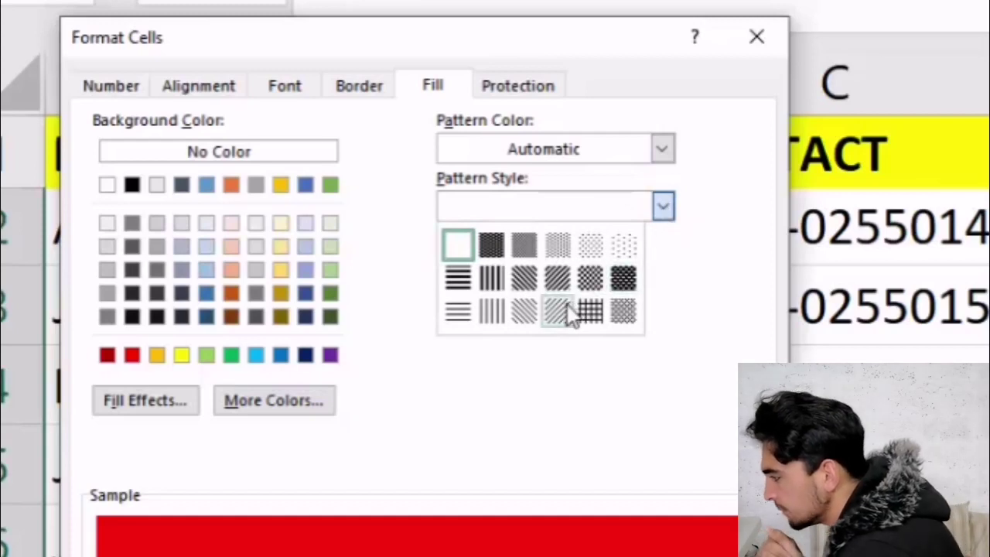
click(498, 249)
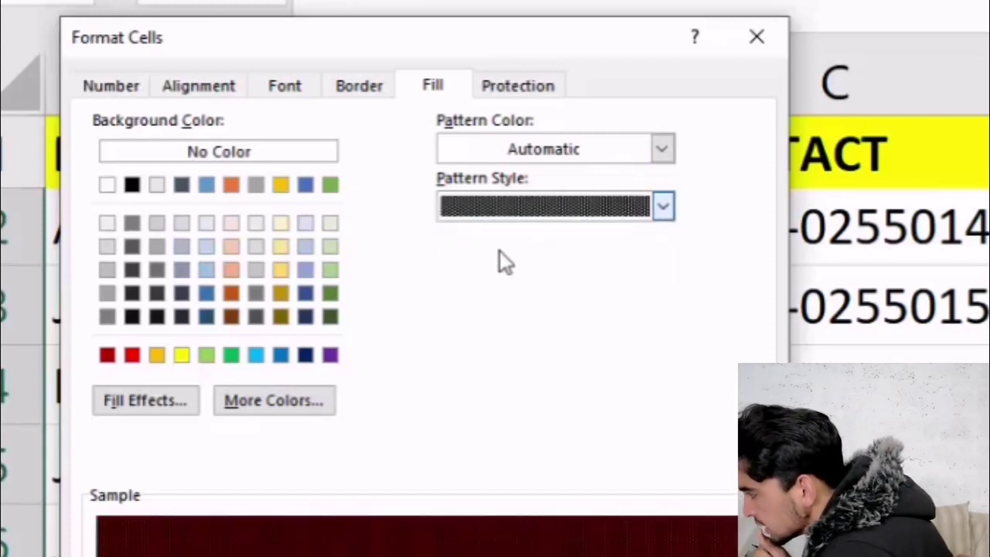
click(662, 206)
click(567, 247)
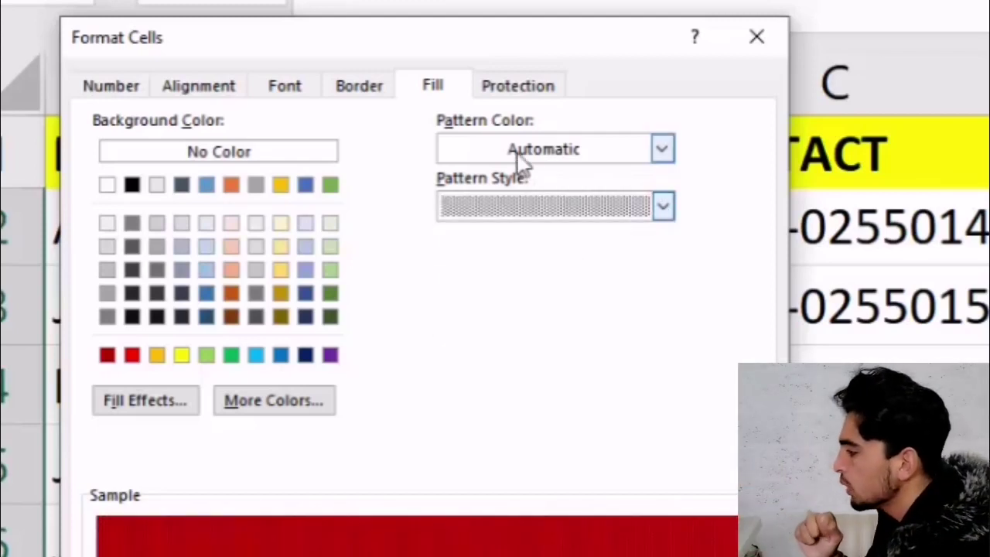
click(516, 87)
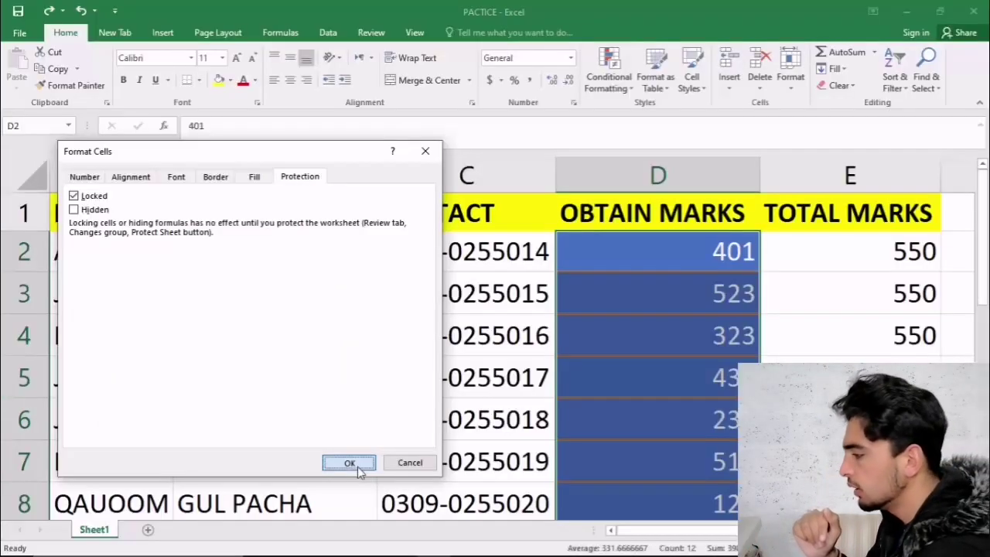
Step: Confirm Format Cells and the Style dialog to save Style 2
click(358, 469)
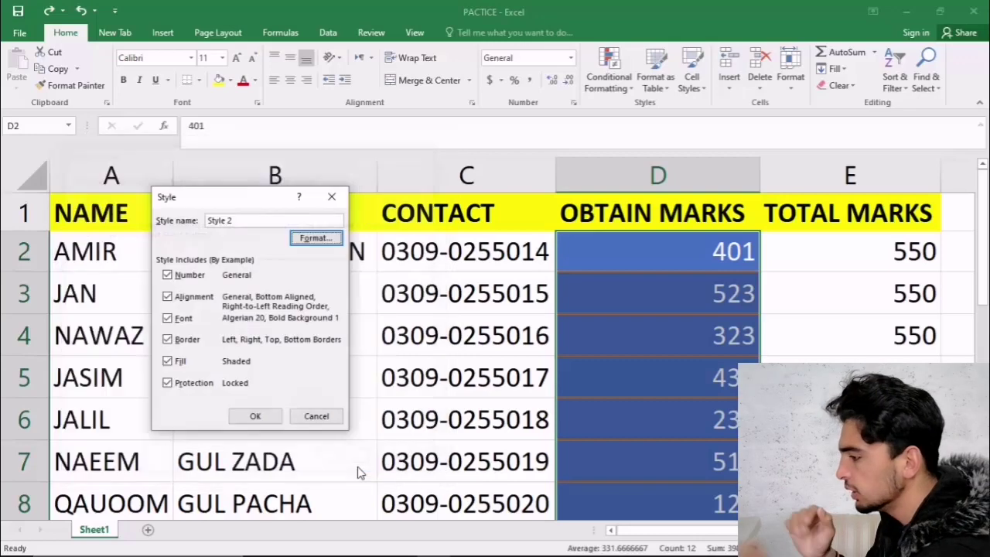
click(256, 415)
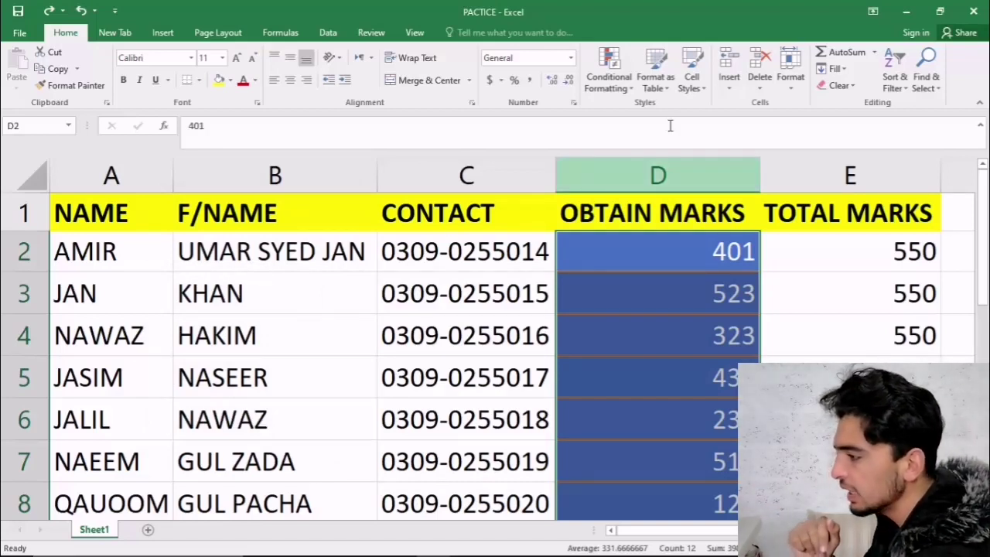
Step: Apply Style 2 to the Obtain Marks cells, then inspect cells and reselect the marks range
click(692, 81)
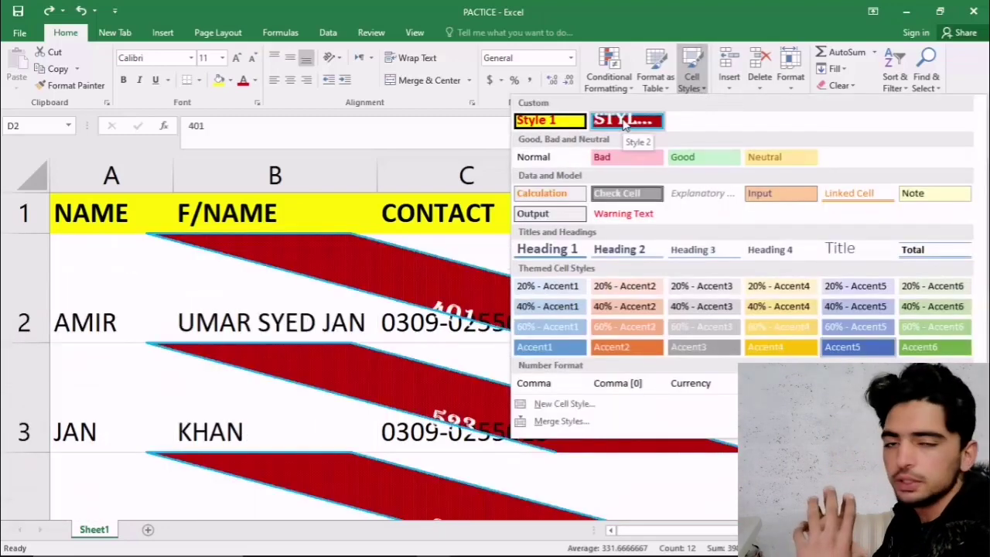
click(625, 121)
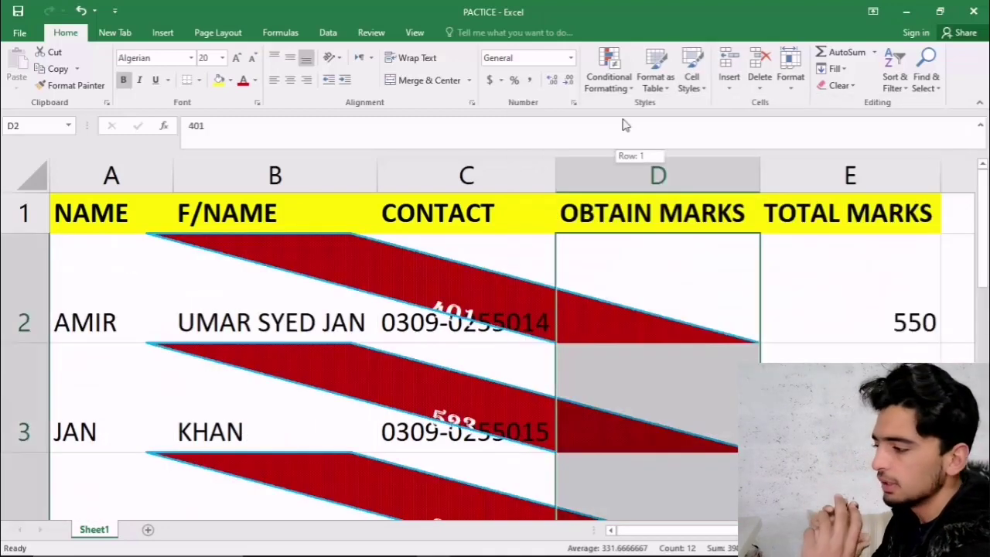
click(749, 203)
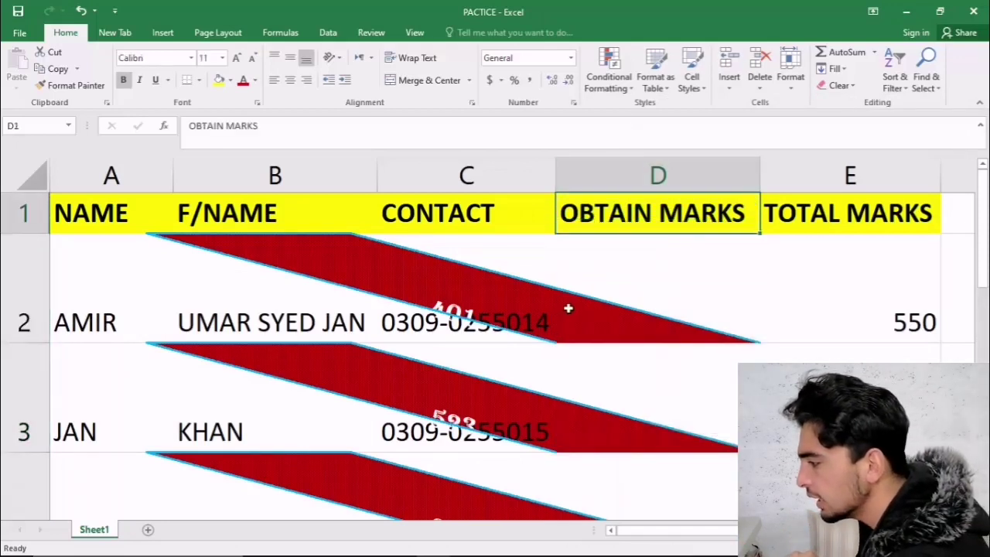
click(556, 312)
click(494, 309)
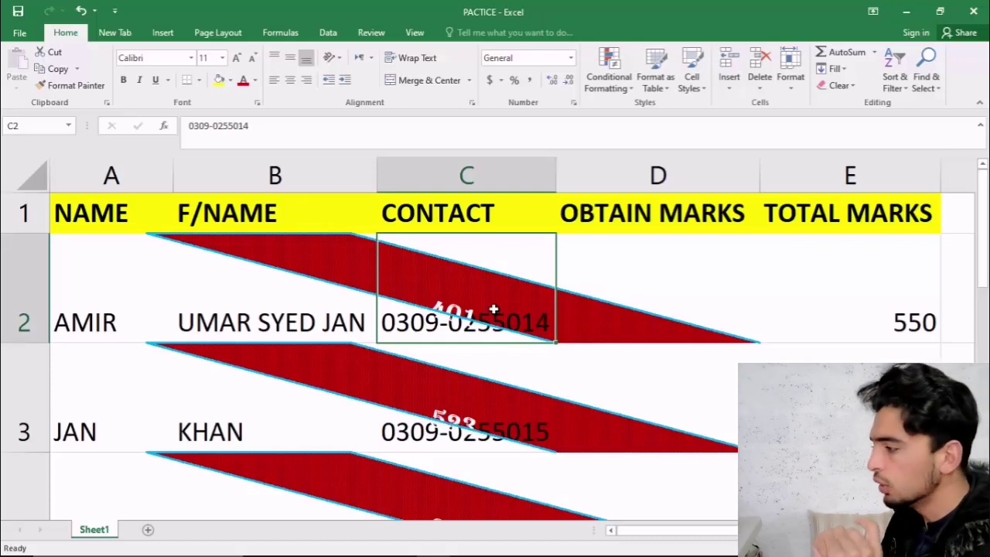
click(568, 321)
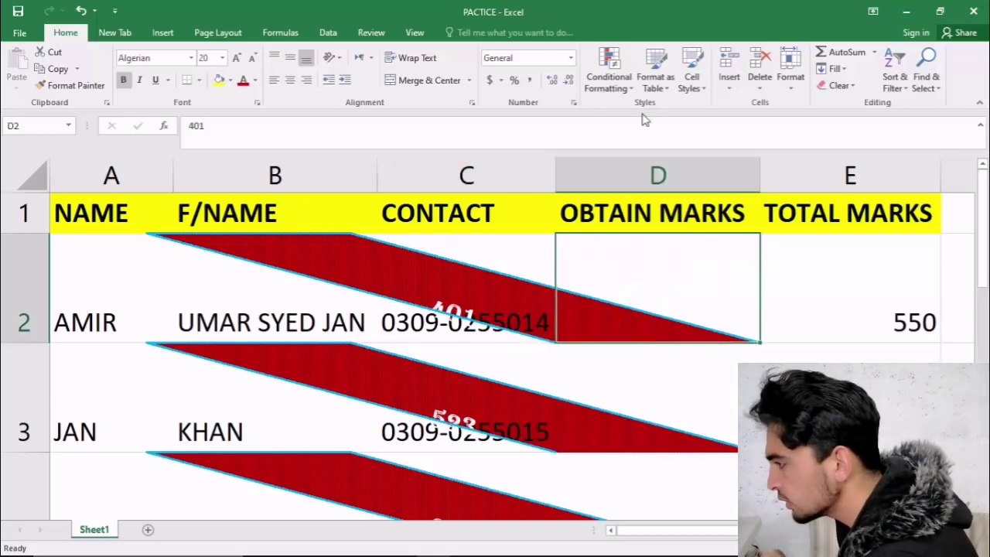
click(476, 255)
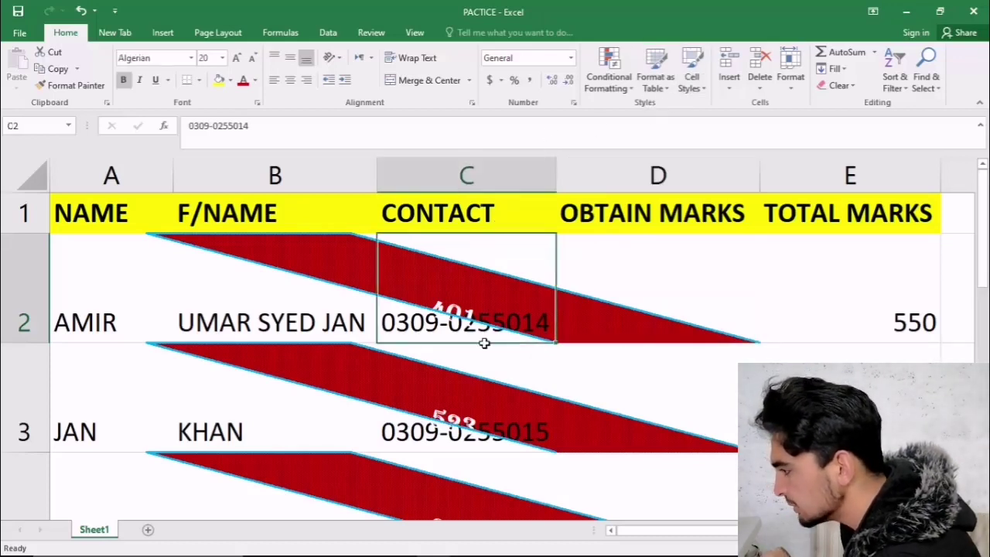
mouse_move(639, 268)
mouse_down()
mouse_move(698, 549)
mouse_move(661, 418)
mouse_up()
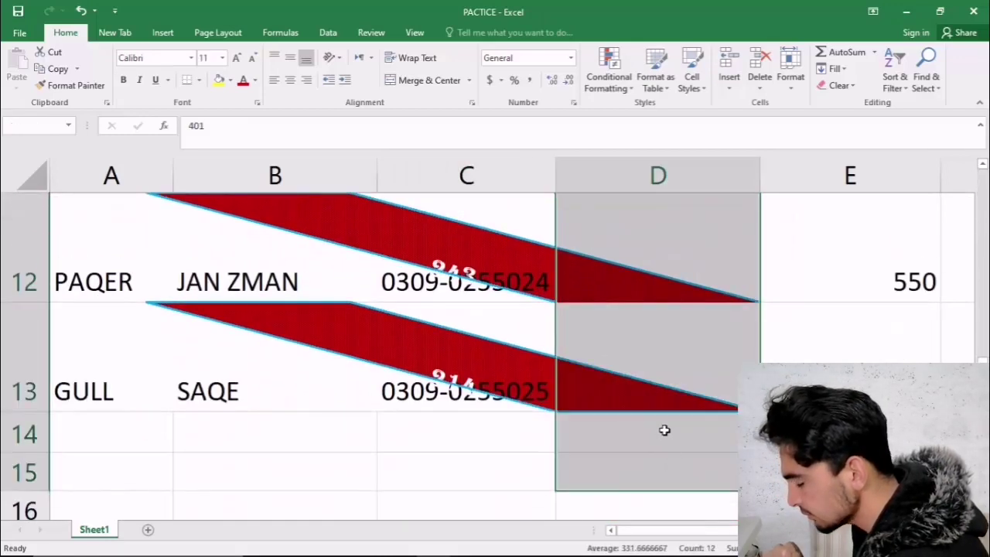
Step: Delete Style 2 from the Cell Styles gallery, leaving Style 1 as the only custom style
click(691, 83)
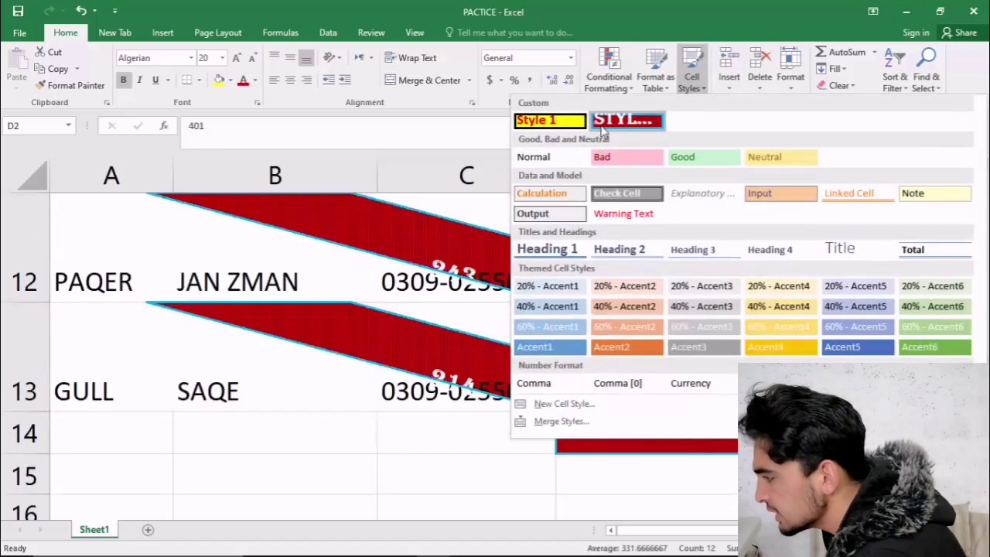
right_click(604, 124)
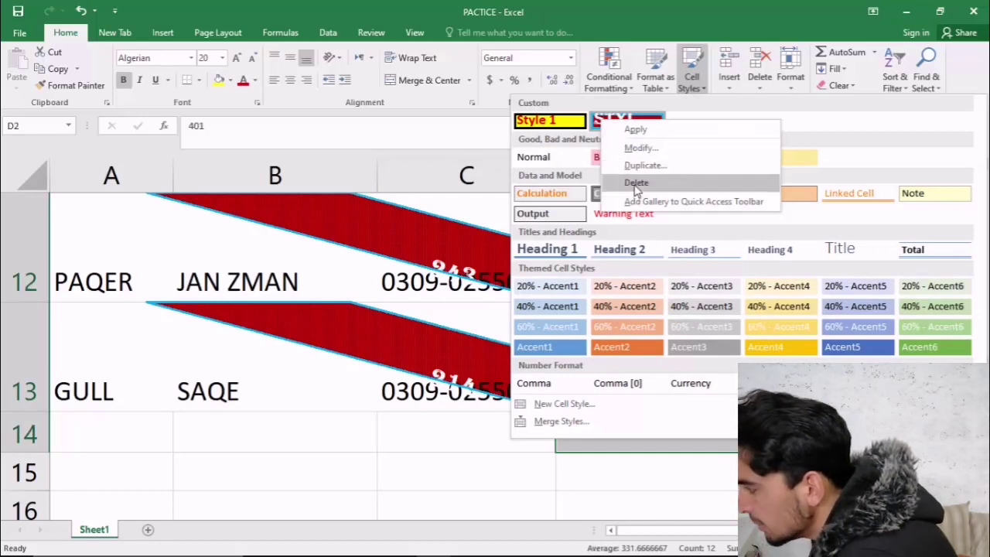
click(635, 182)
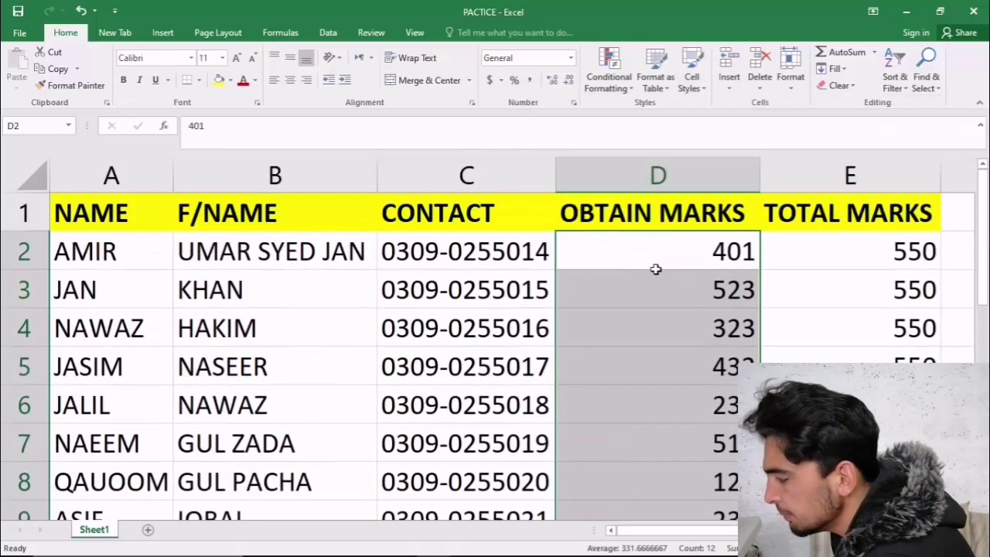
click(702, 89)
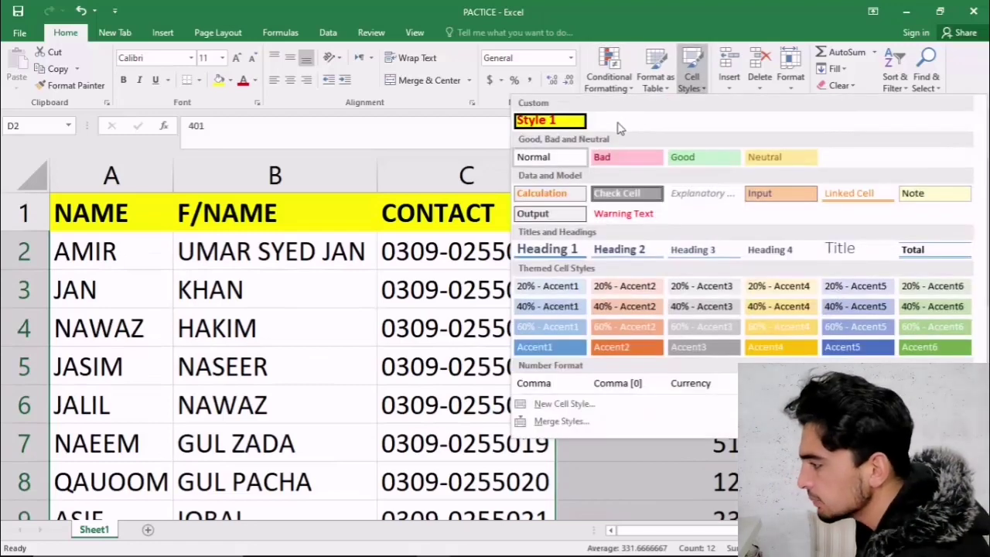
Step: Apply Style 1 to the Obtain Marks cells for bold red size-14 numbers on yellow with borders
click(567, 128)
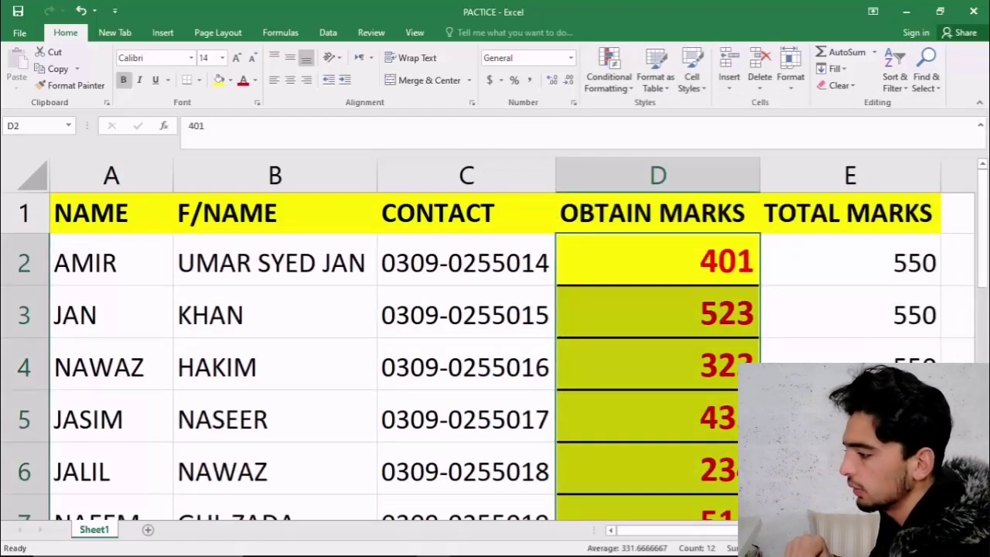
key(Down)
key(Down)
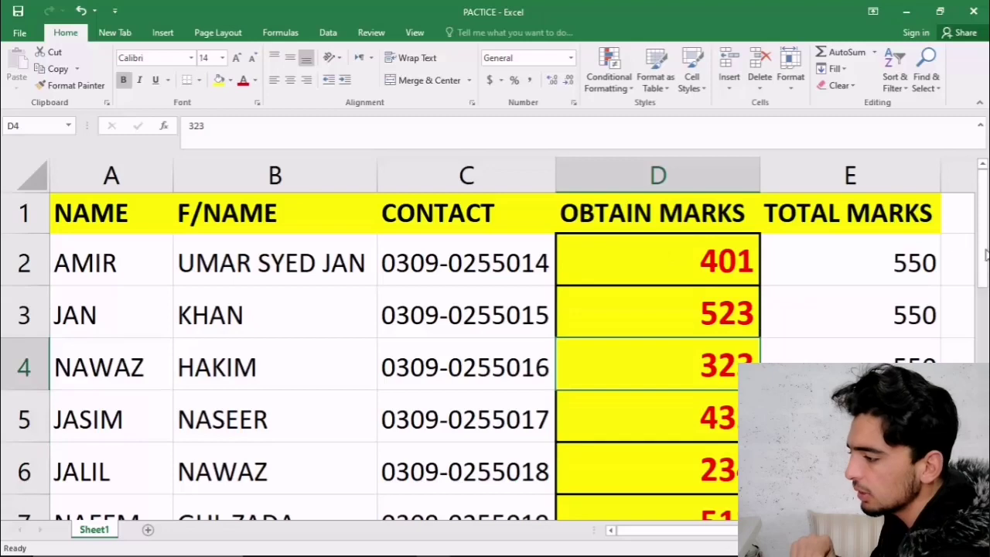
mouse_move(984, 255)
mouse_down()
mouse_move(955, 332)
mouse_move(928, 260)
mouse_up()
mouse_move(719, 263)
mouse_down()
mouse_move(851, 502)
mouse_move(689, 489)
mouse_up()
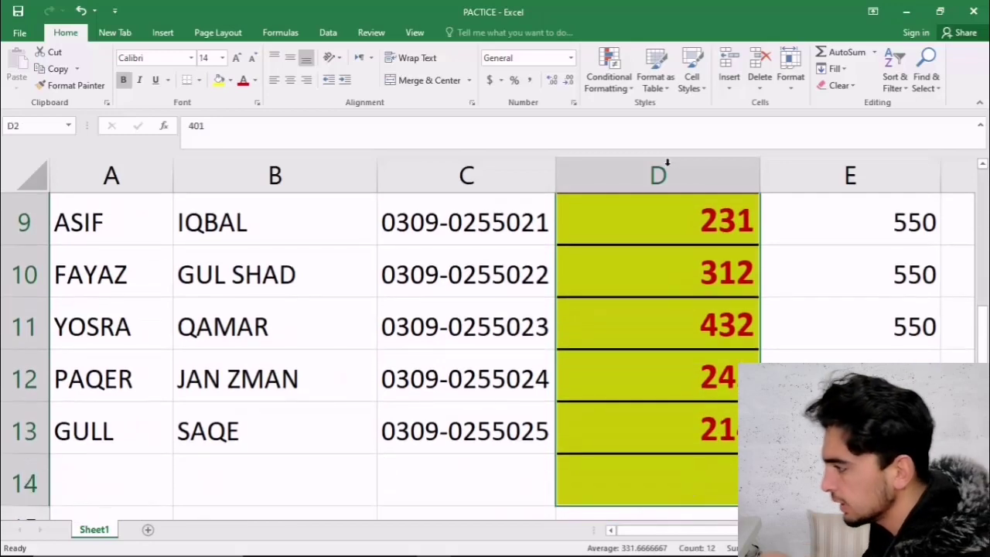
click(691, 81)
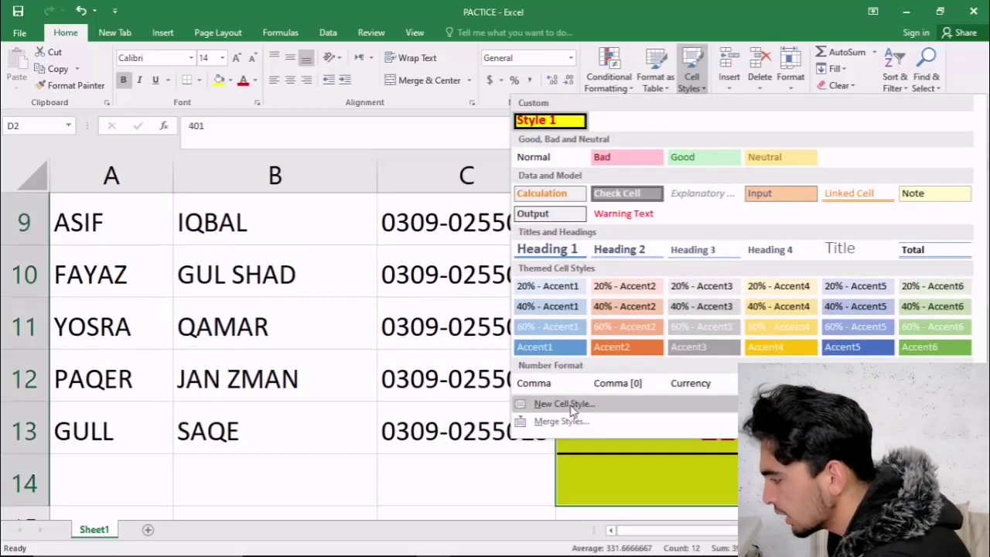
Step: Create a new cell style and review its Number, Alignment and Font settings (Calibri Bold 14, red)
click(573, 407)
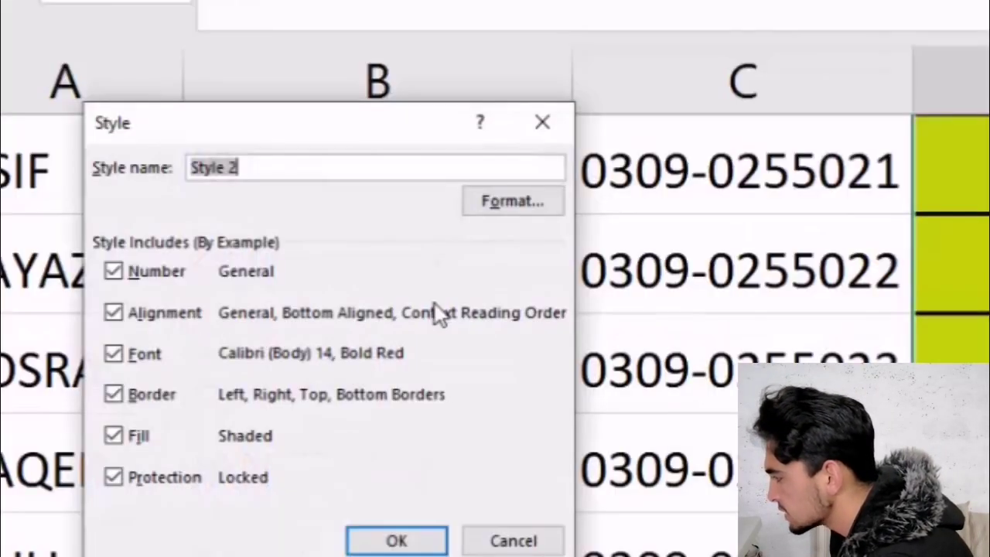
click(480, 201)
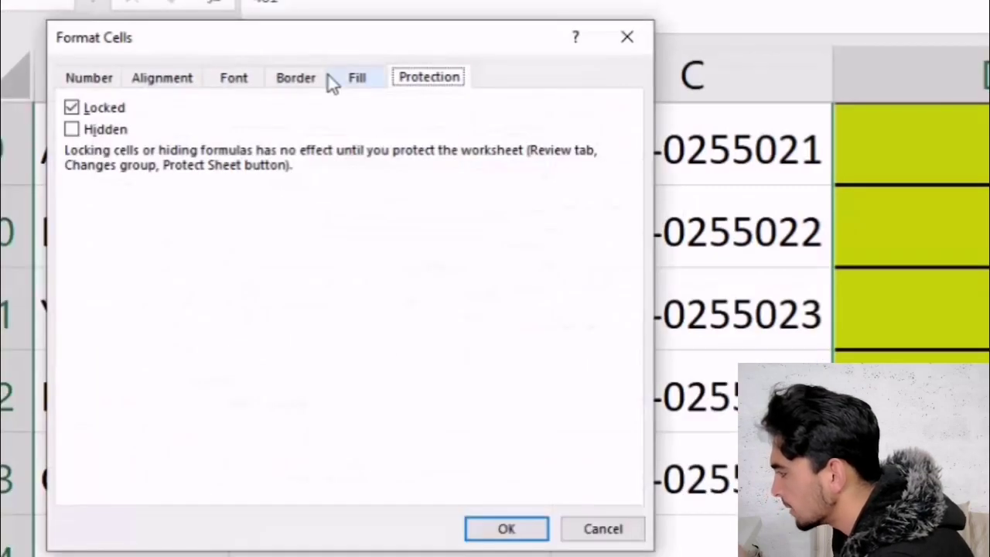
click(77, 77)
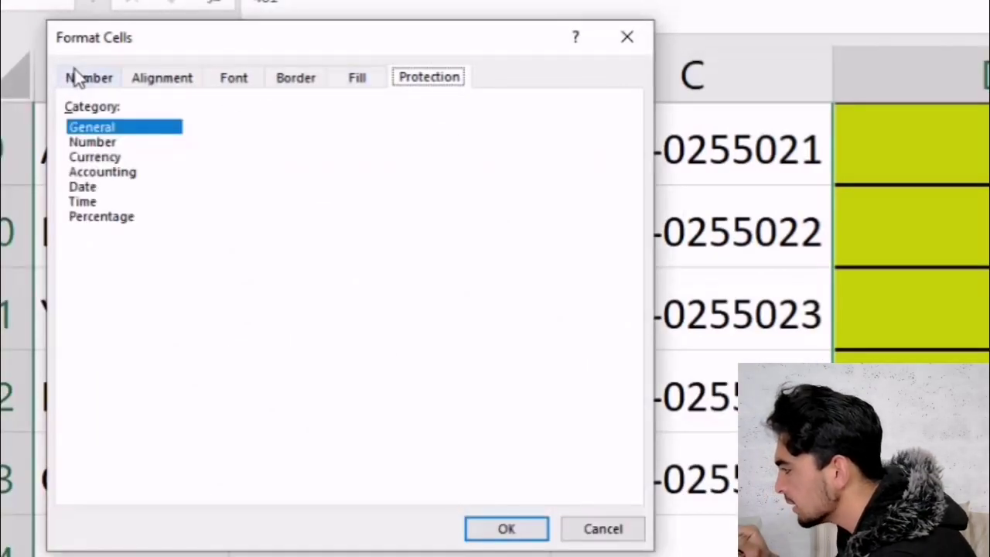
click(181, 77)
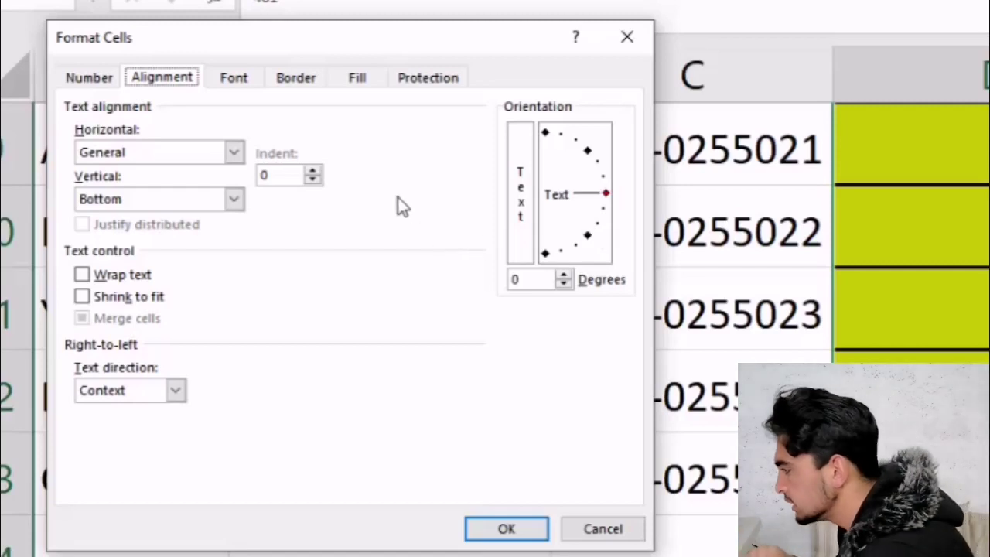
click(235, 78)
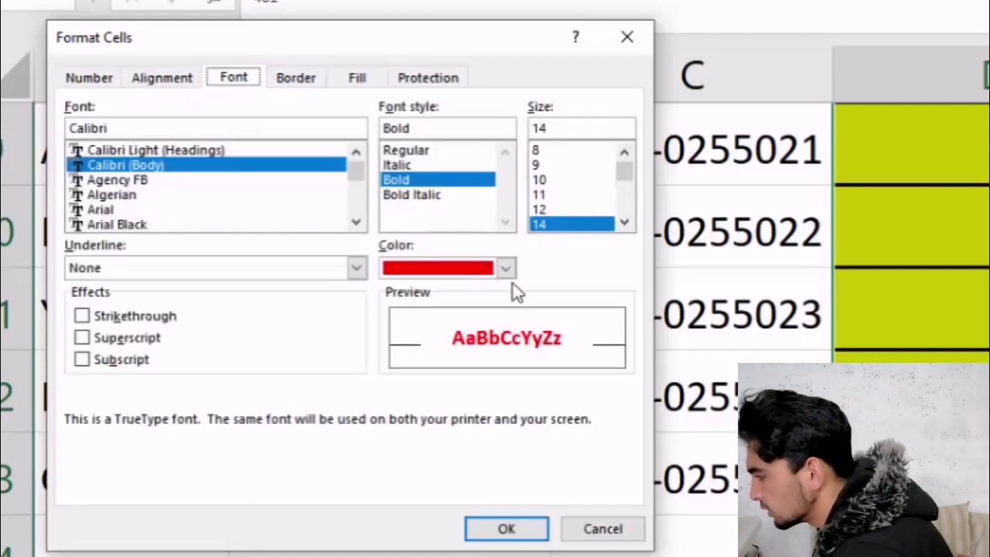
Step: Set the new style's font to Arial Black, size 18, in dark blue
click(506, 268)
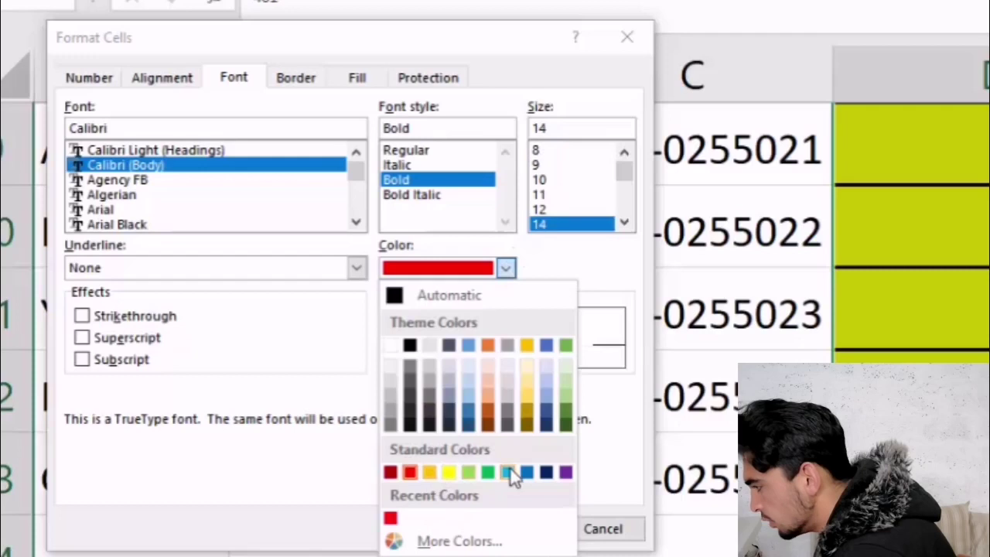
click(546, 472)
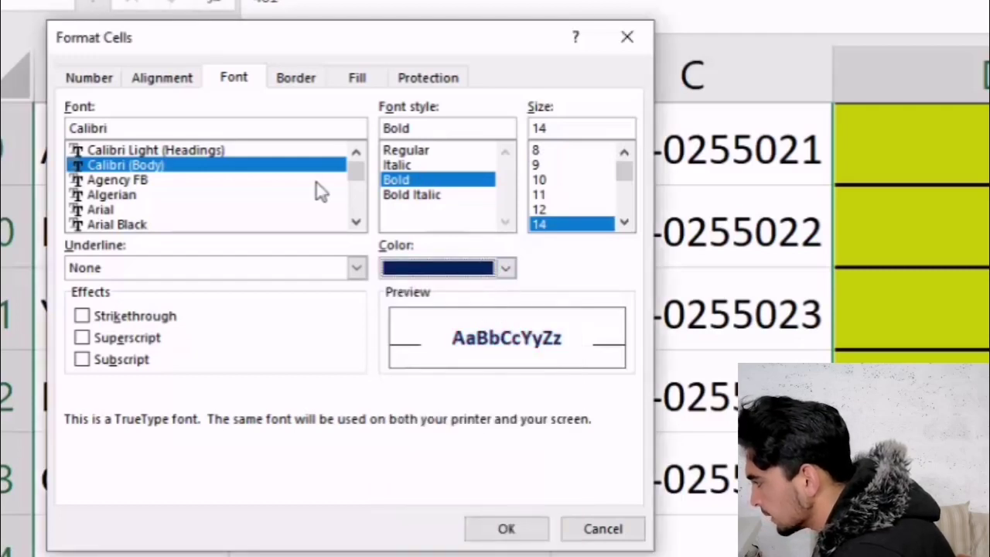
click(247, 225)
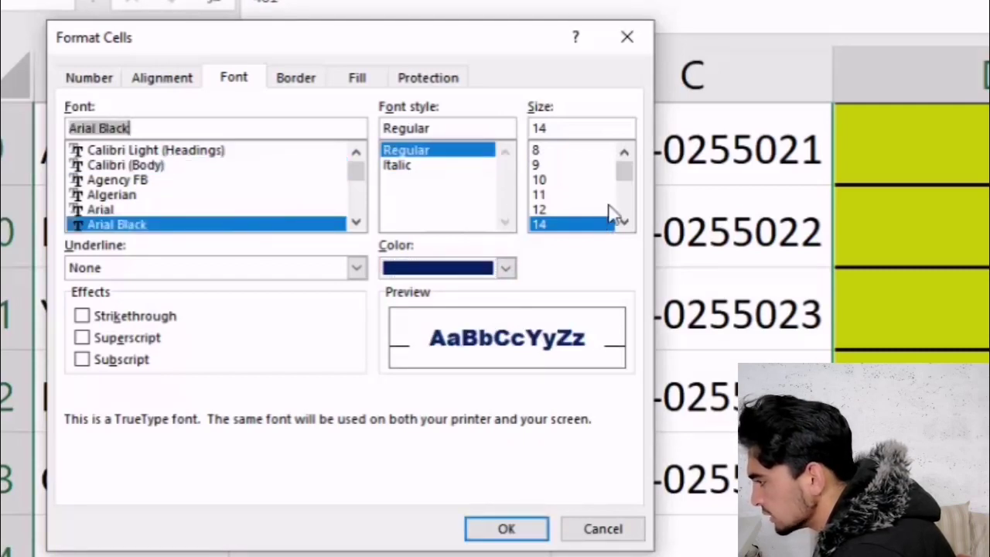
drag(630, 178, 629, 187)
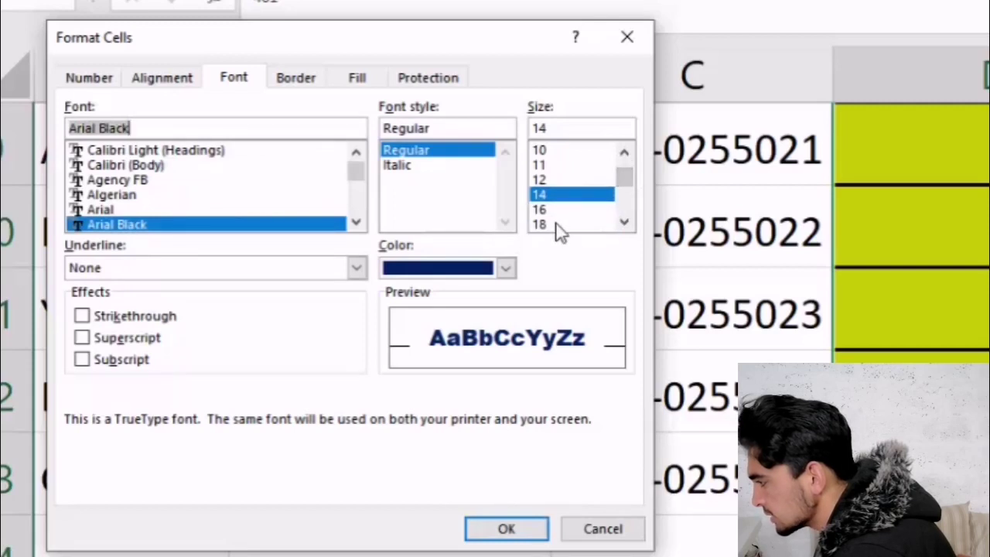
click(557, 225)
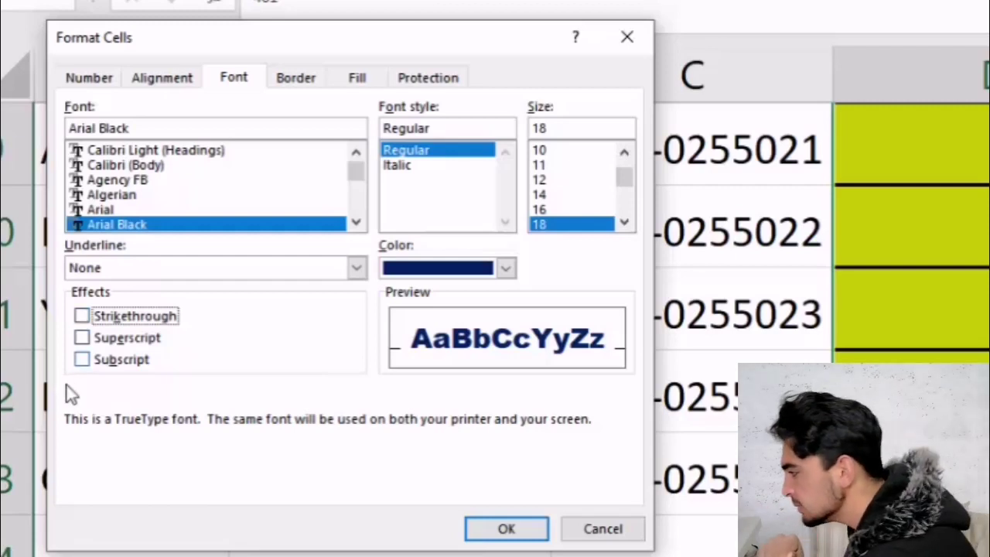
Step: Try the Superscript and Subscript effects, then leave both turned off
click(82, 338)
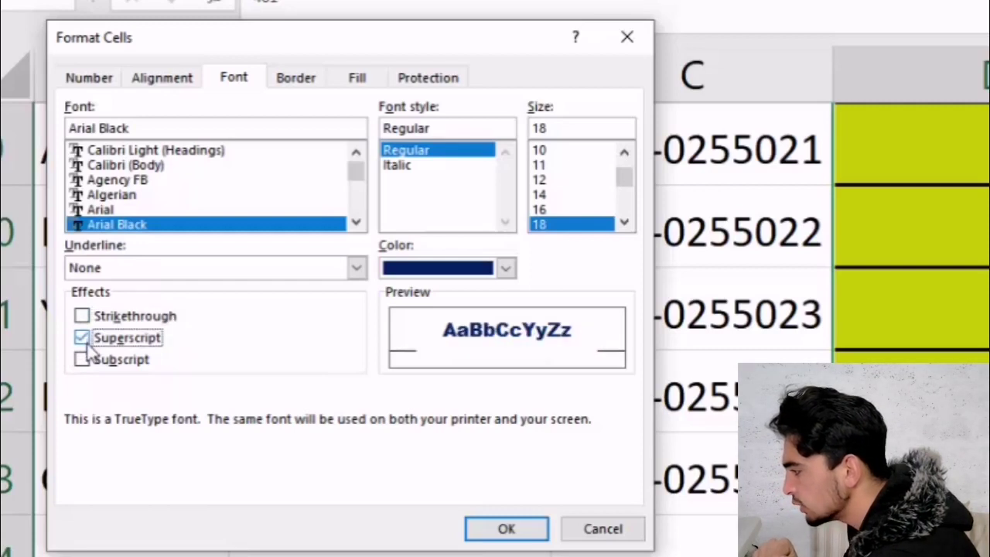
click(82, 360)
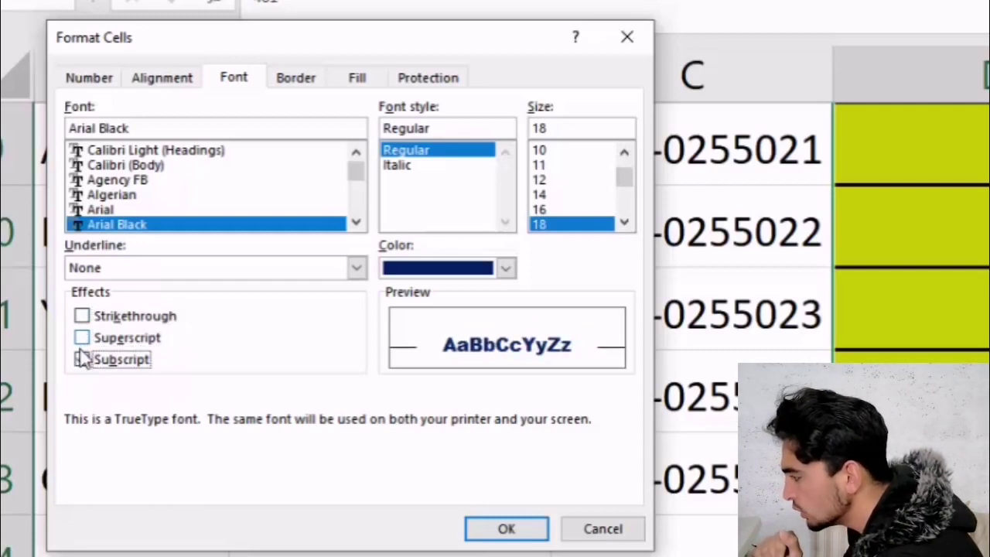
click(82, 359)
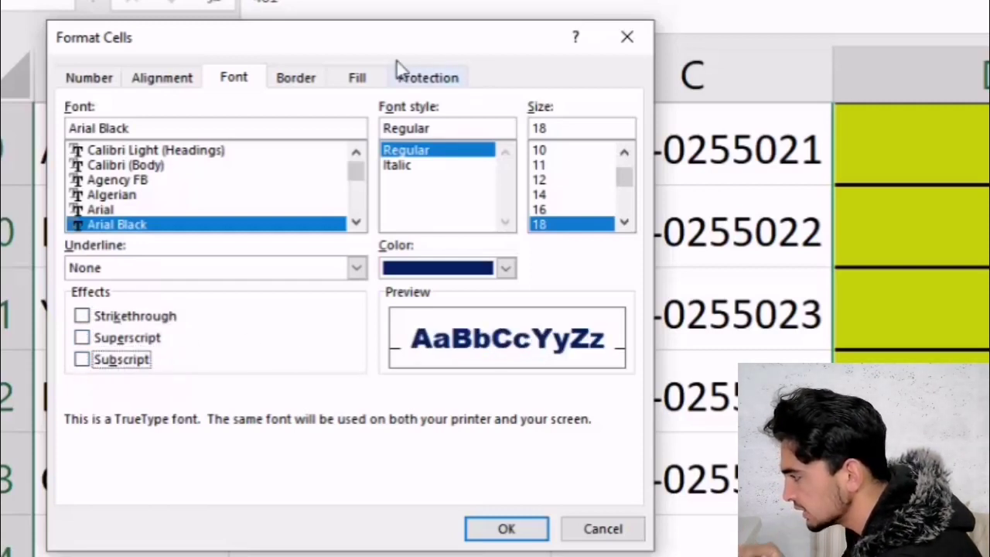
Step: Make Style 2's border lines yellow
click(311, 84)
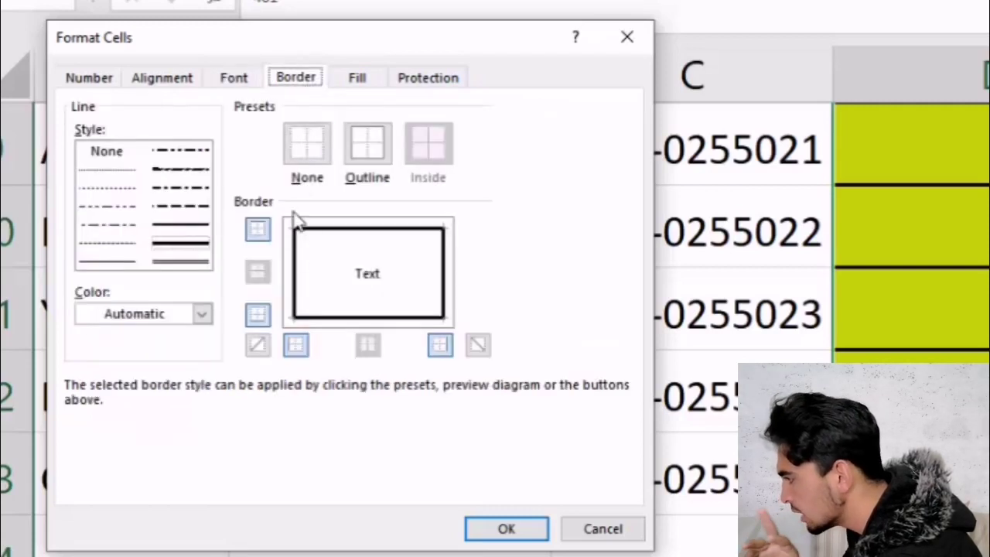
click(202, 314)
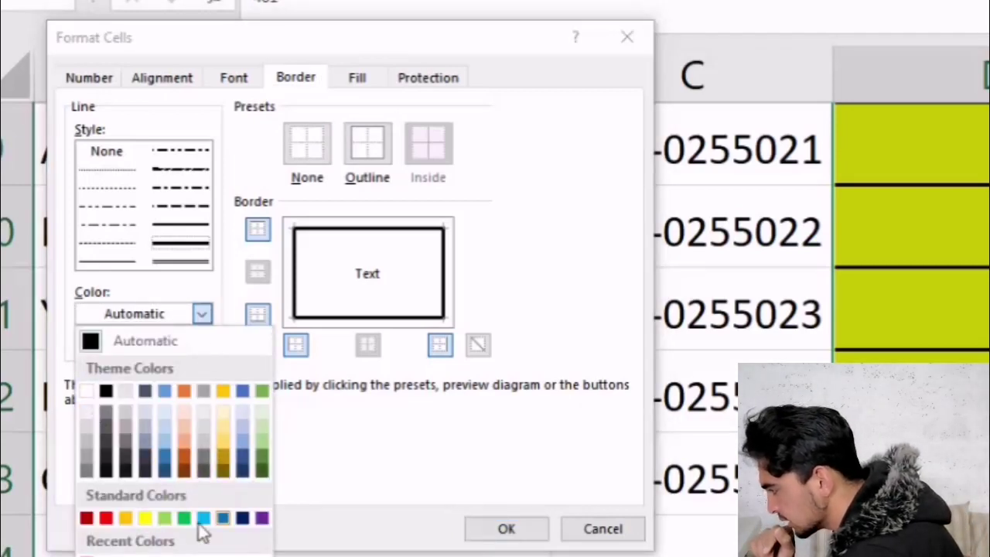
click(145, 517)
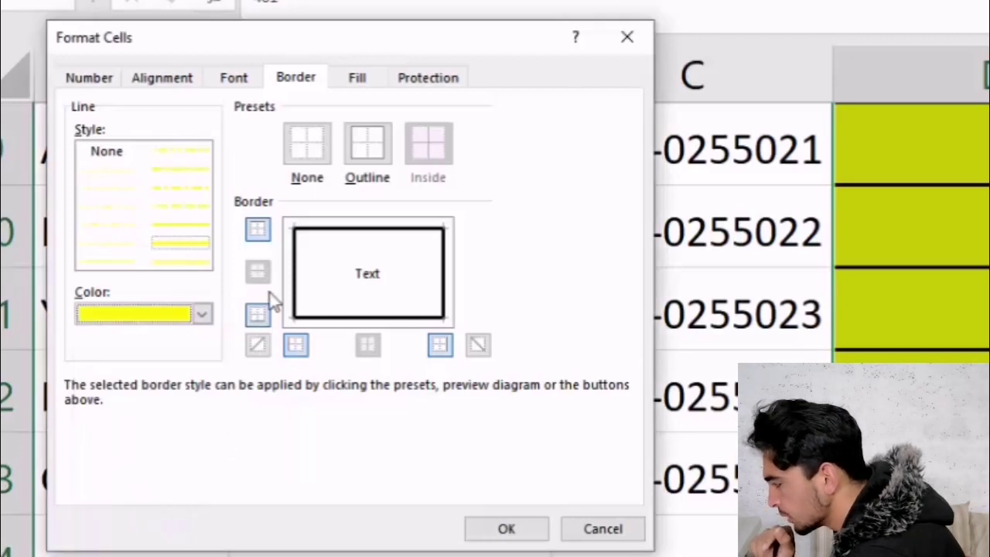
Step: Give Style 2 a green background fill and confirm the format settings
click(342, 87)
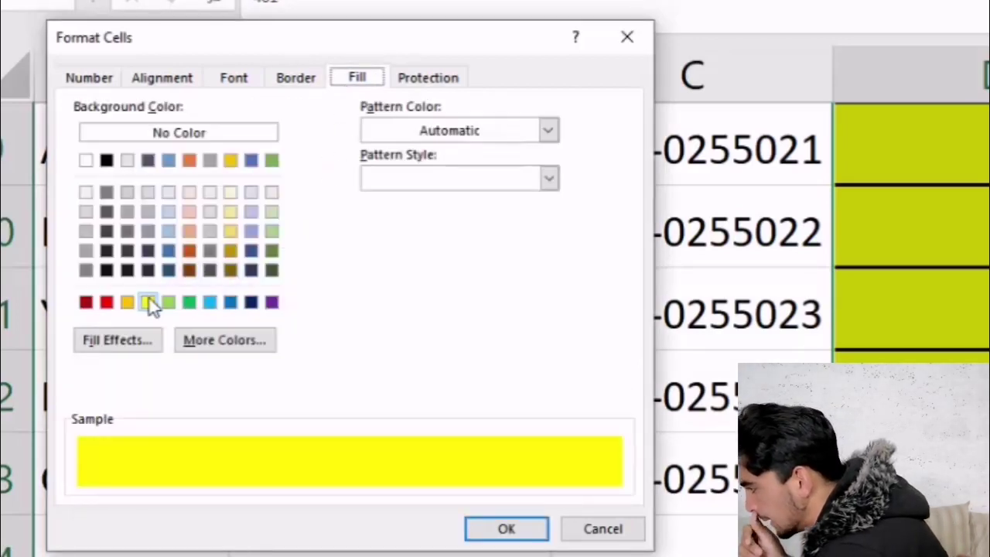
click(188, 301)
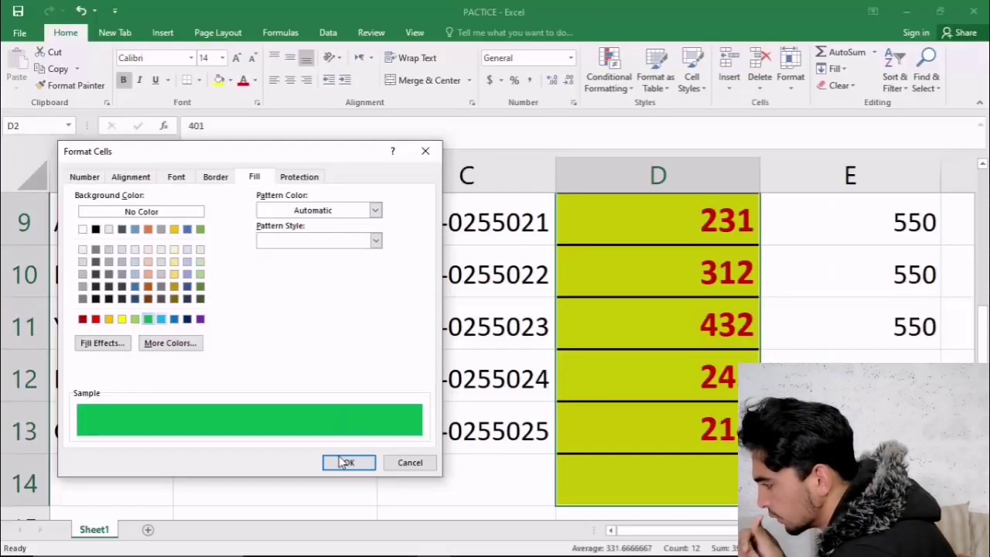
click(345, 462)
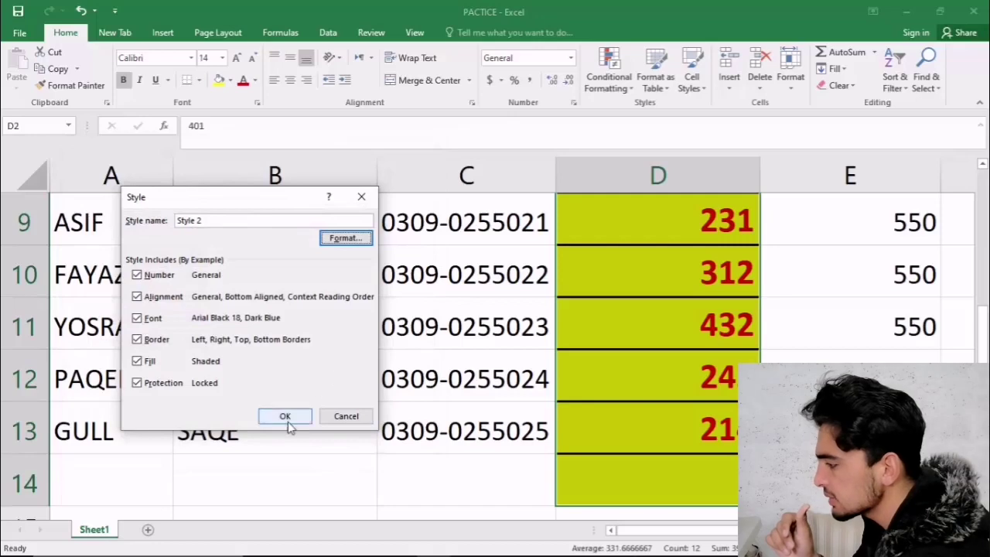
Step: Save Style 2 and apply it to the Obtain Marks column D
click(287, 420)
click(691, 87)
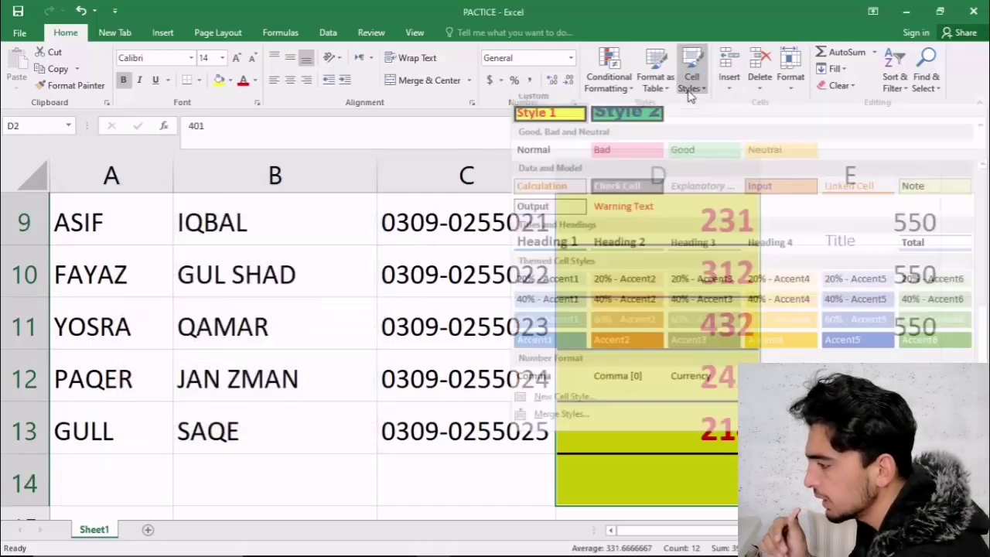
click(630, 117)
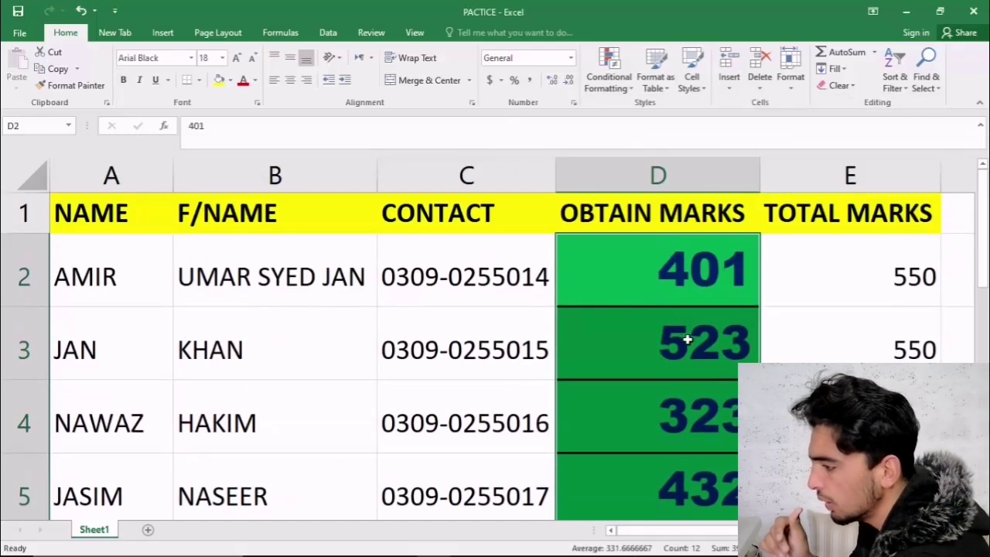
key(Return)
click(861, 358)
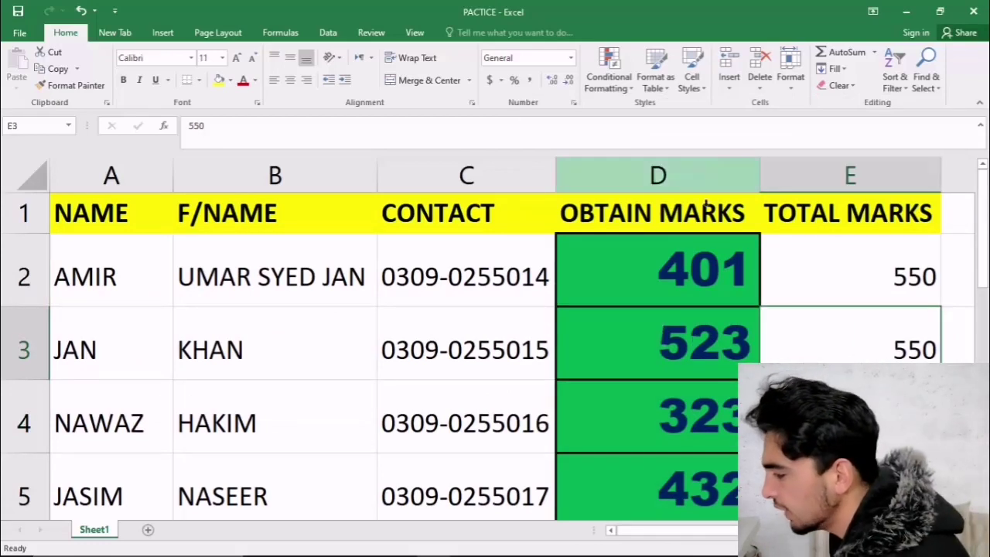
Step: Select the marks in D2 to D5 to review the dark blue on green styling
mouse_move(669, 278)
mouse_down()
mouse_move(678, 532)
mouse_move(629, 473)
mouse_up()
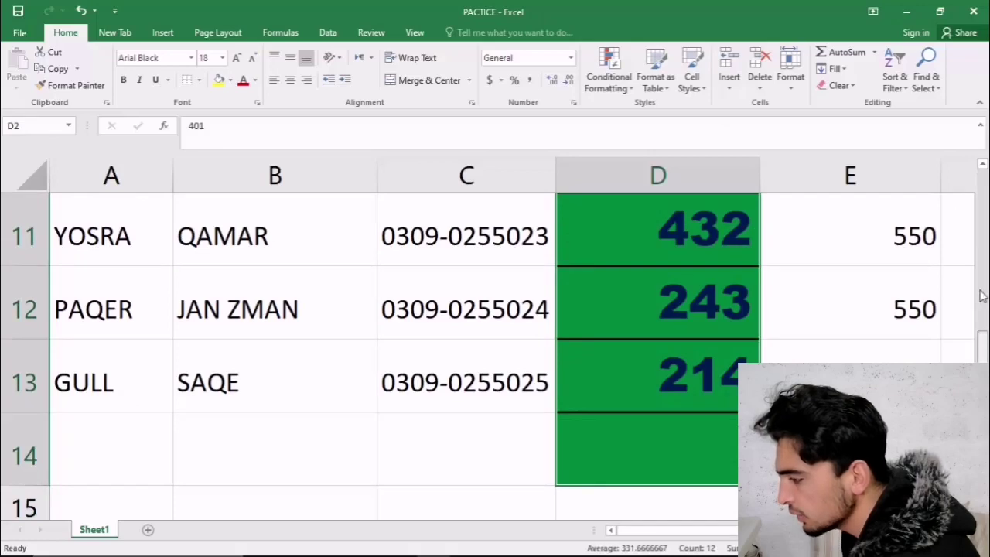
drag(980, 294, 965, 212)
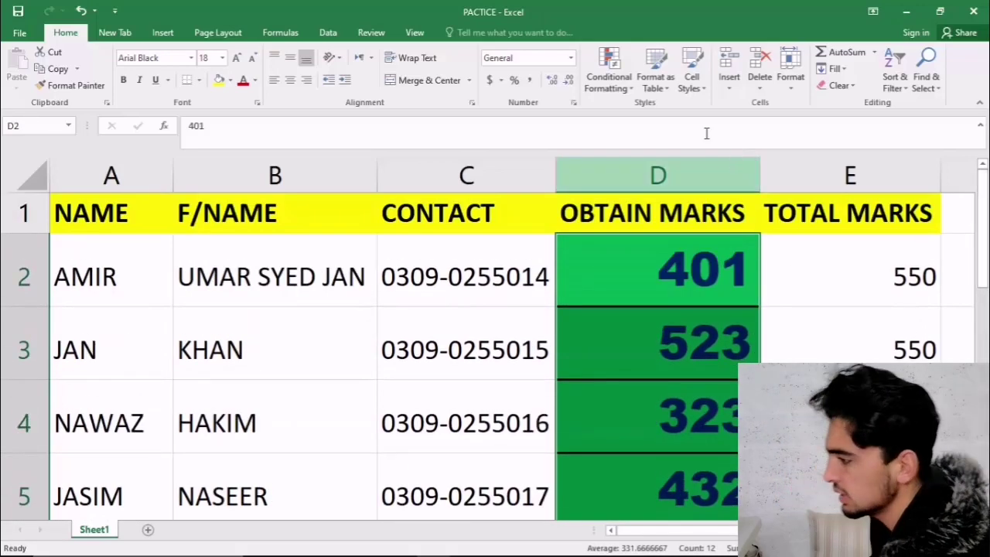
click(691, 77)
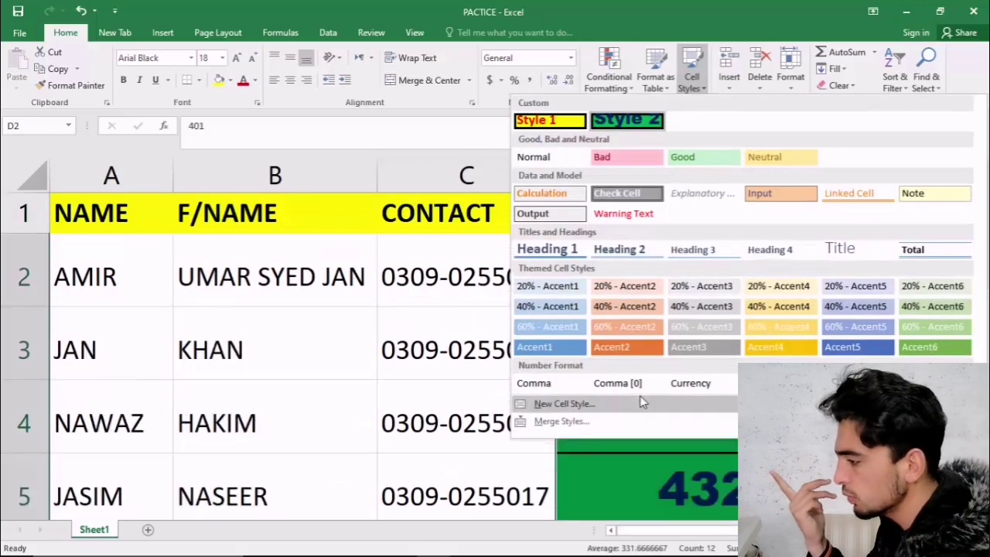
click(608, 419)
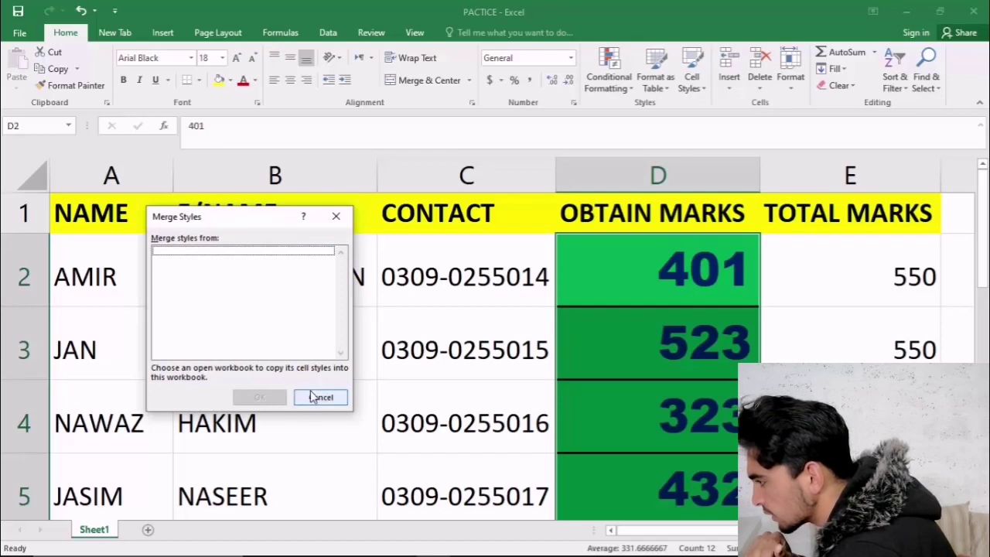
click(336, 217)
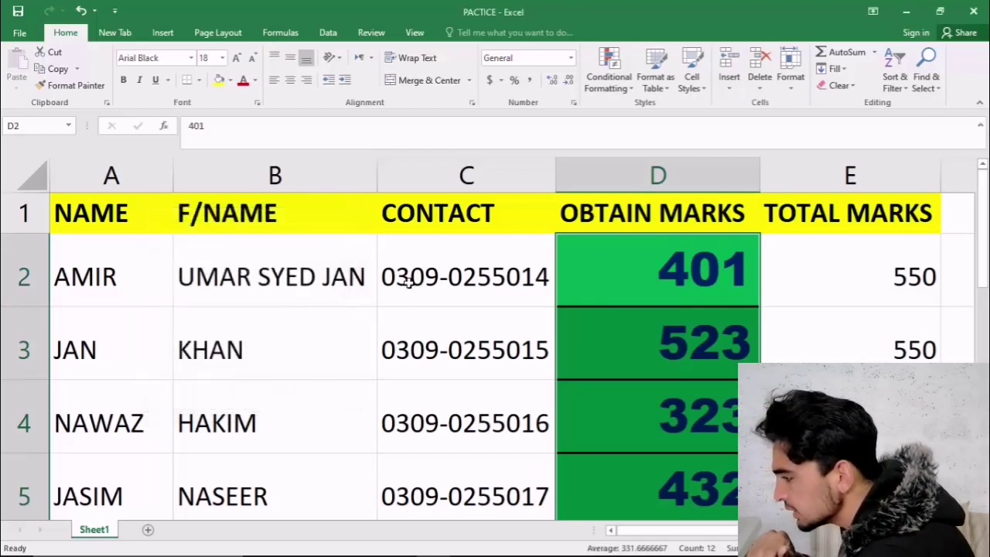
click(616, 416)
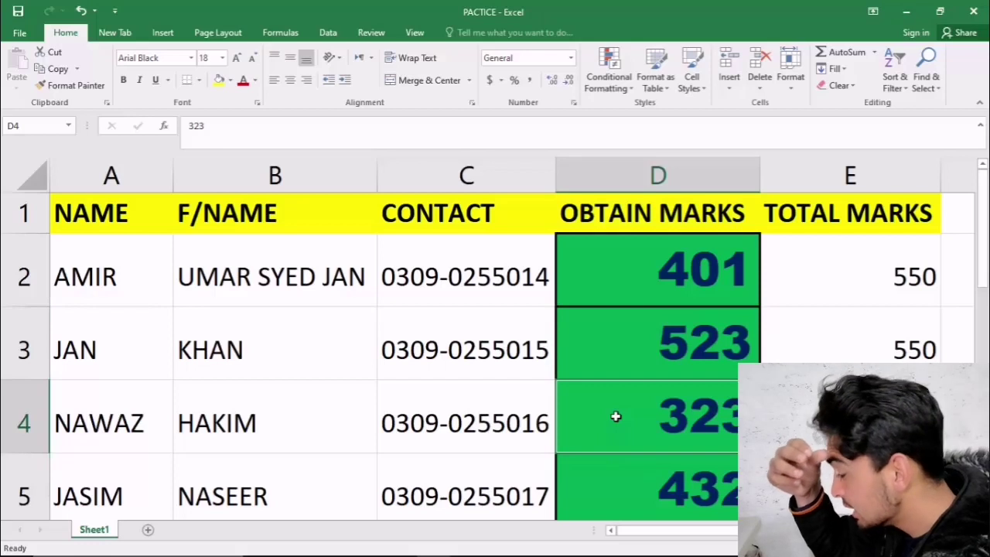
click(747, 293)
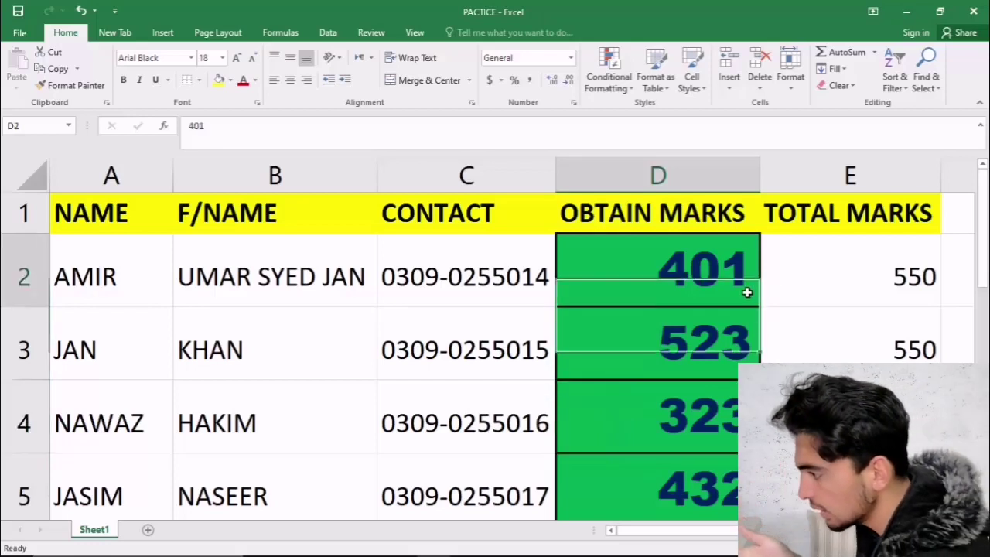
drag(984, 279, 983, 280)
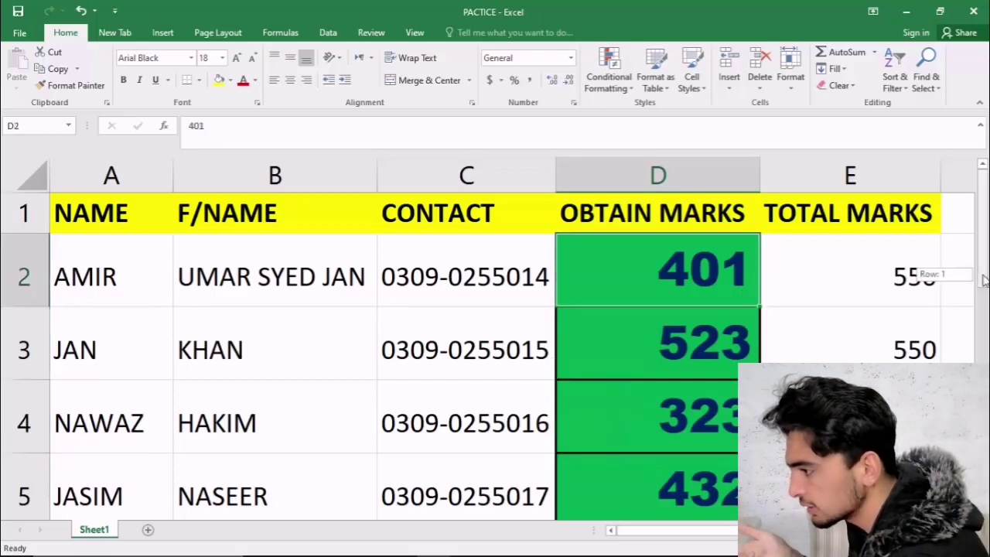
click(788, 289)
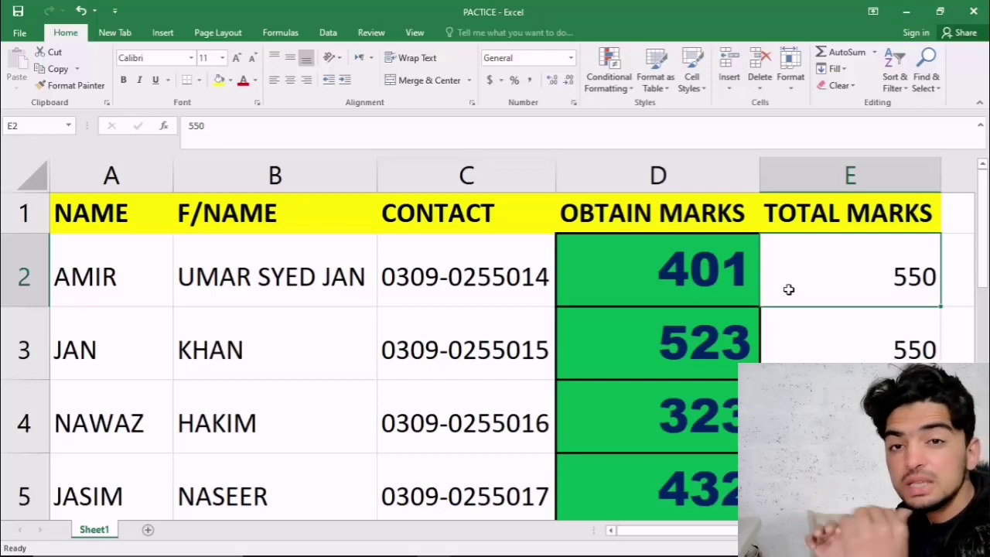
click(354, 349)
click(483, 343)
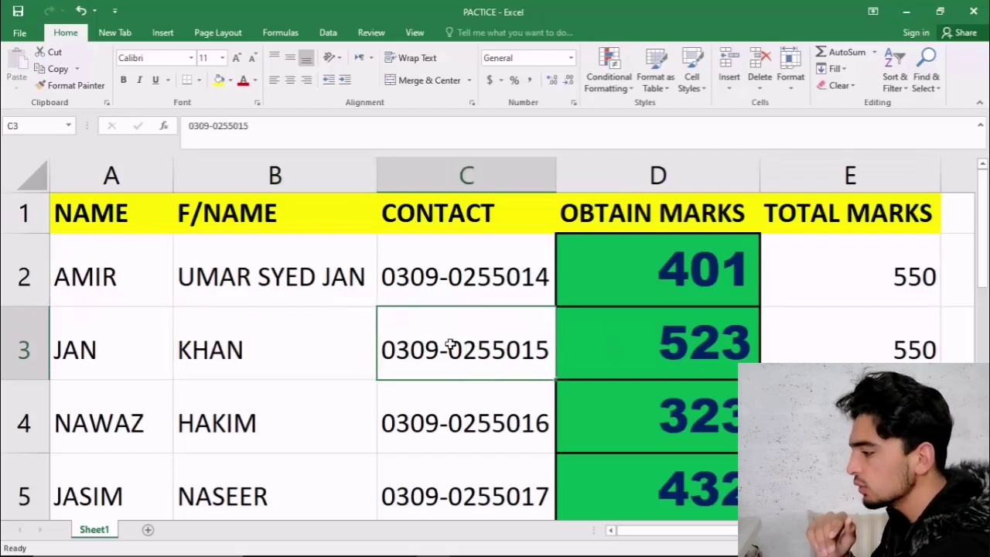
click(300, 301)
click(330, 487)
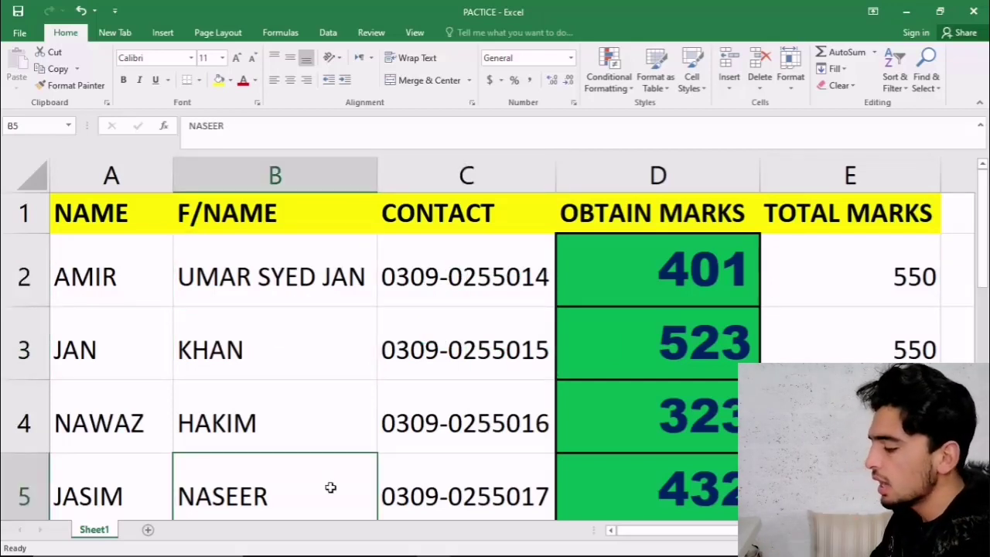